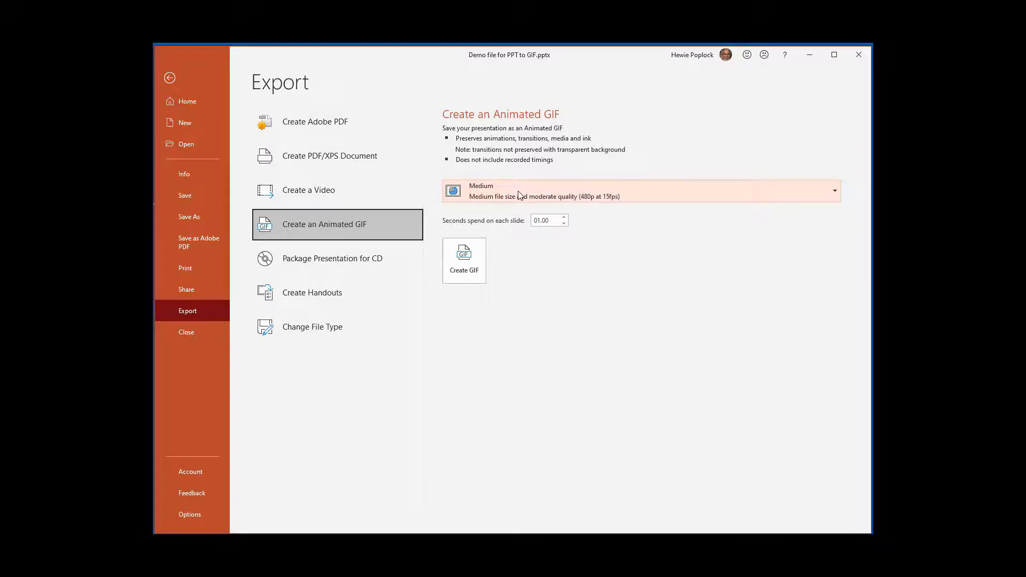
Step: Set the animated GIF export to Medium quality (480p at 15fps) with 2 seconds spent on each slide
click(794, 192)
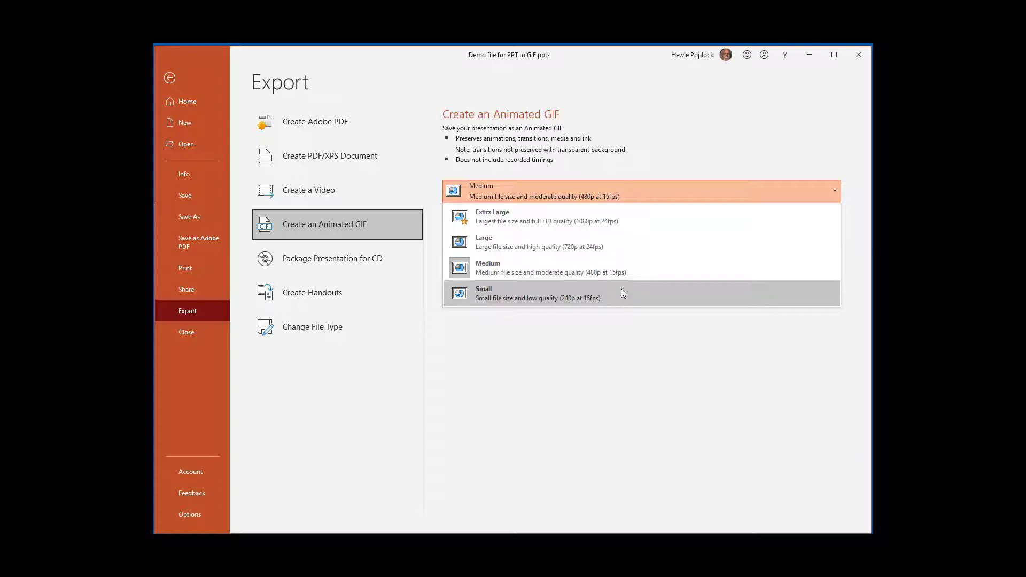
click(585, 274)
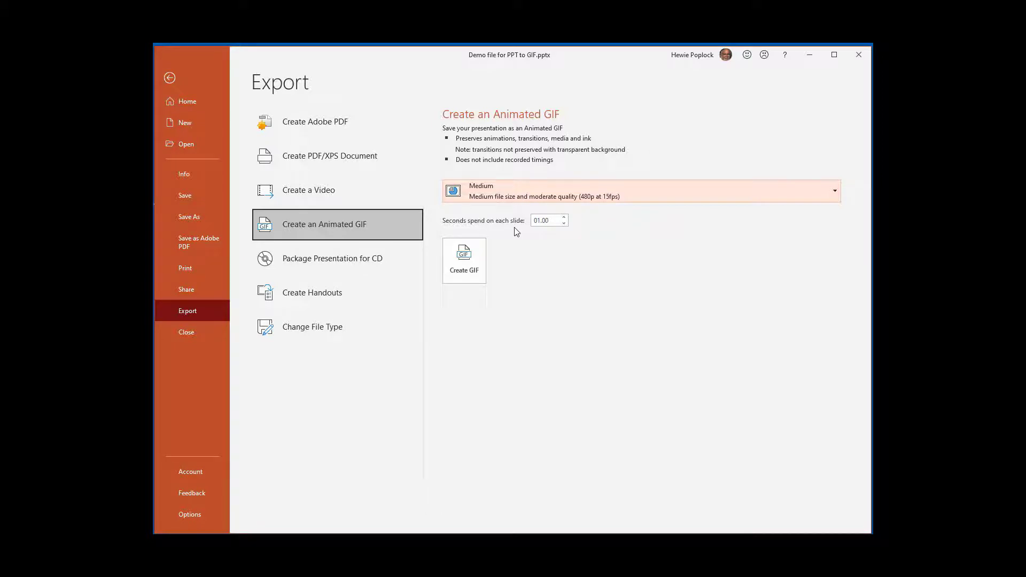
click(564, 217)
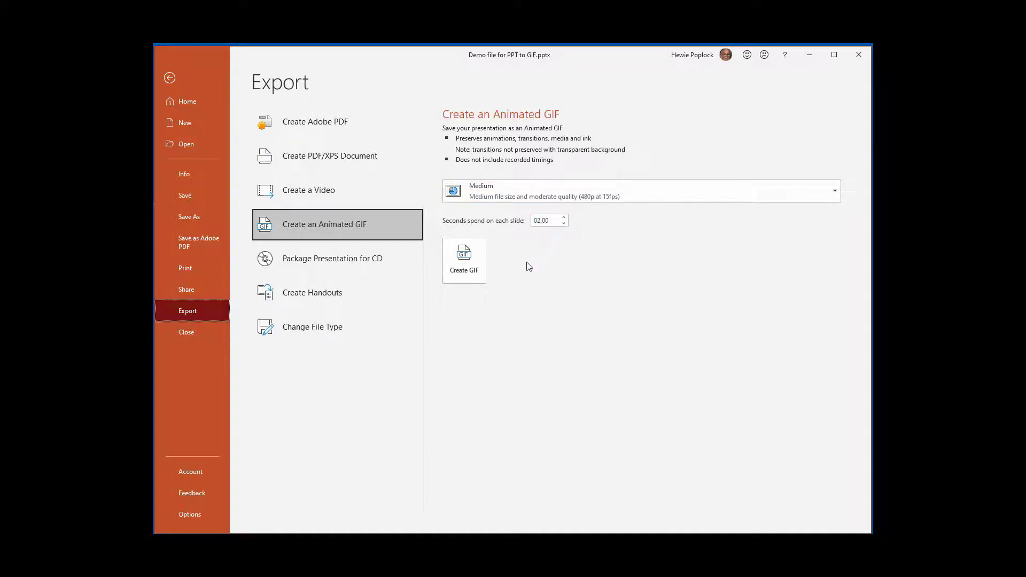
Step: Create the GIF and save it as "Demo file for PPT to GIF.gif" in Documents > Articles for Blogs > Powerpoint to animated gif
click(463, 264)
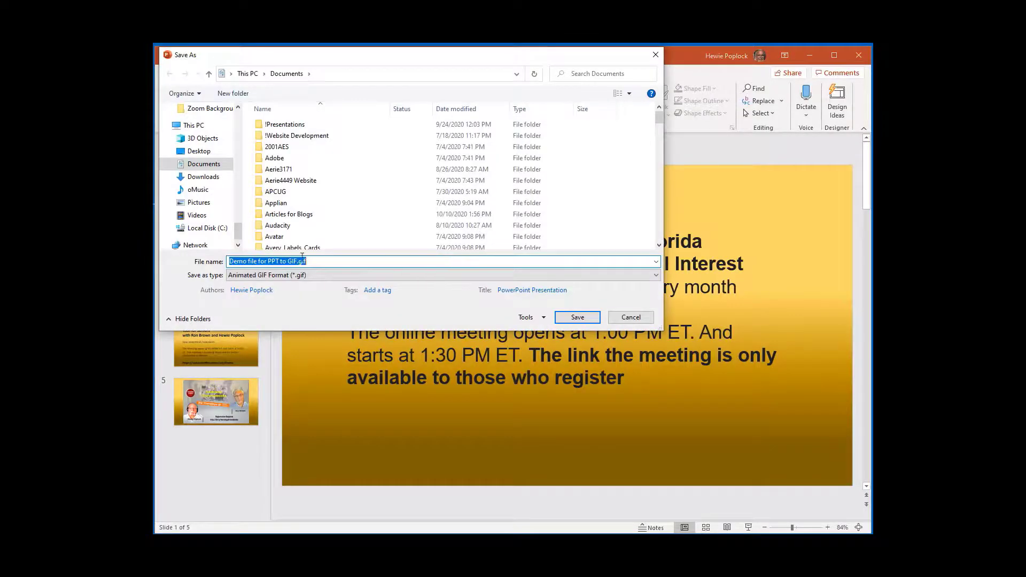
scroll(309, 184, down, 1)
double_click(310, 189)
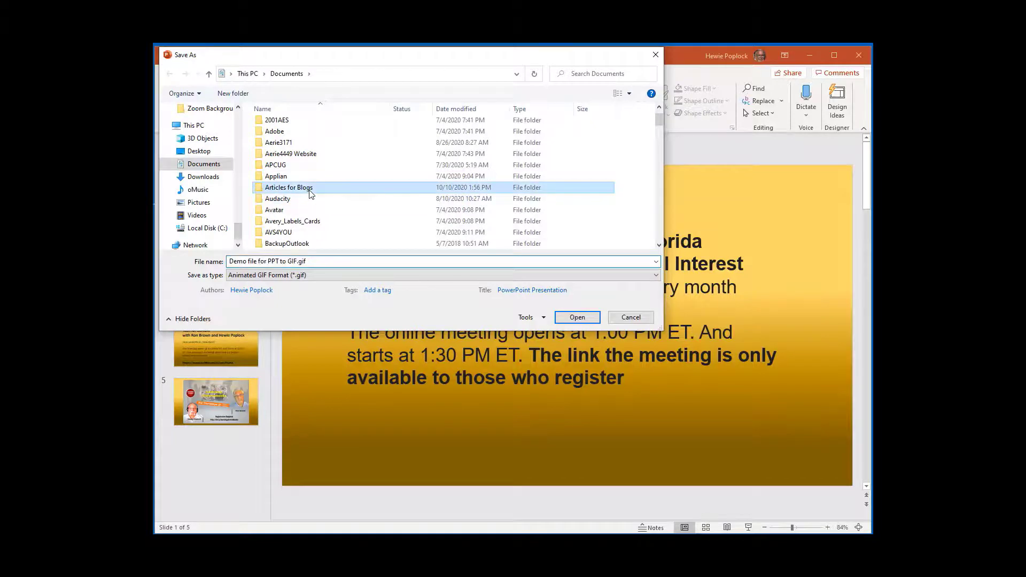
scroll(321, 199, down, 5)
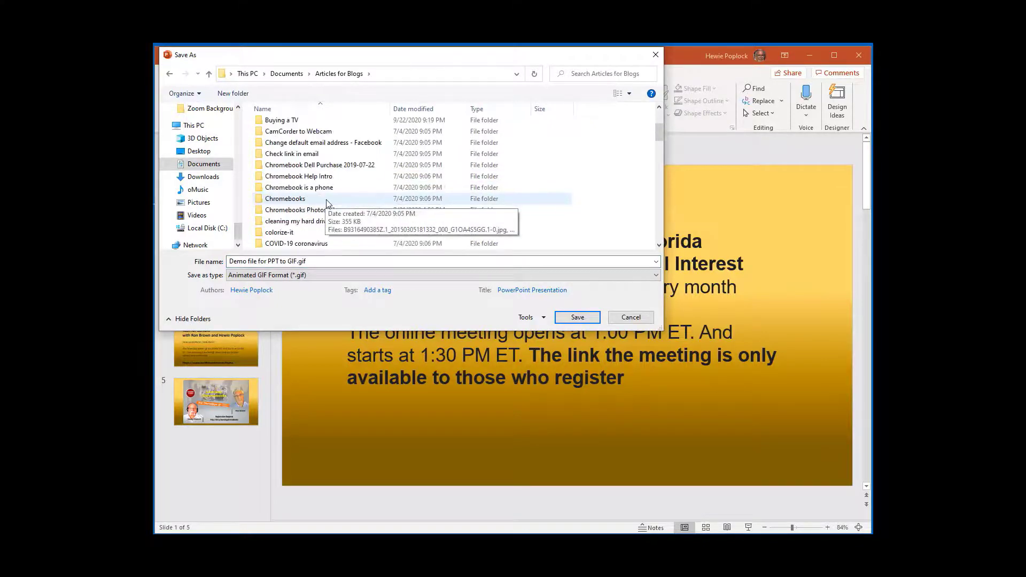
scroll(327, 203, down, 10)
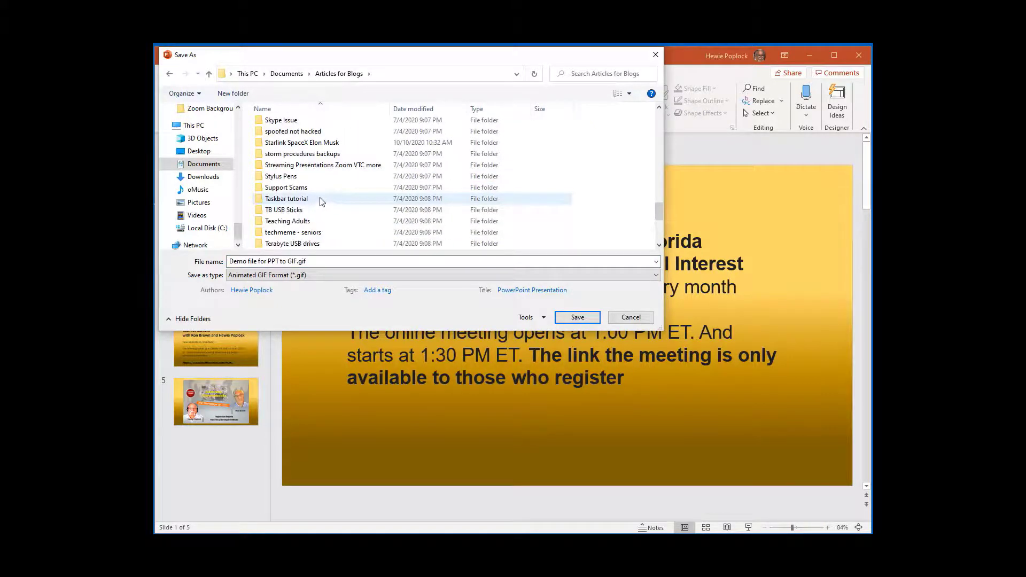
scroll(321, 201, up, 2)
scroll(321, 201, up, 2)
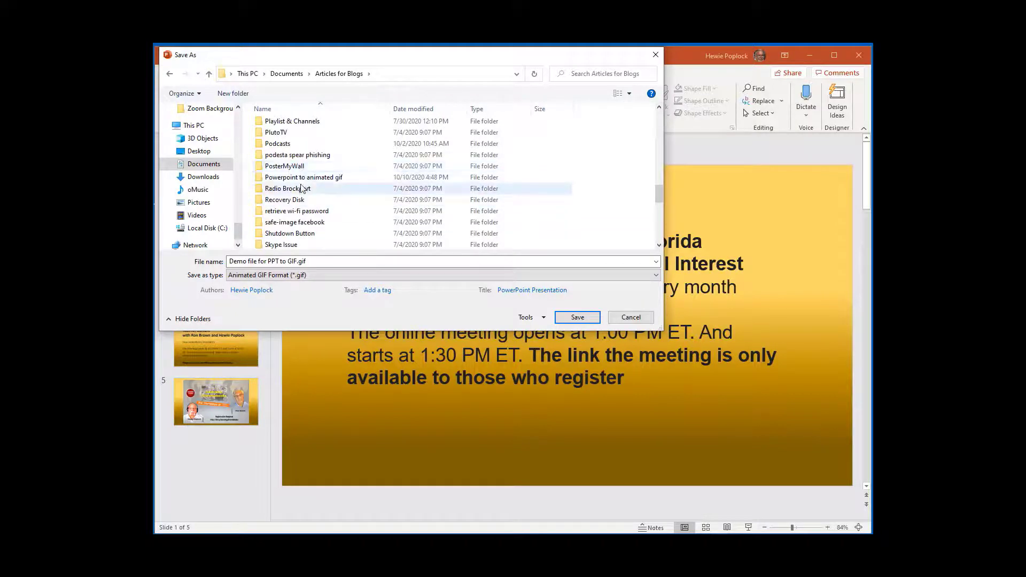
double_click(303, 178)
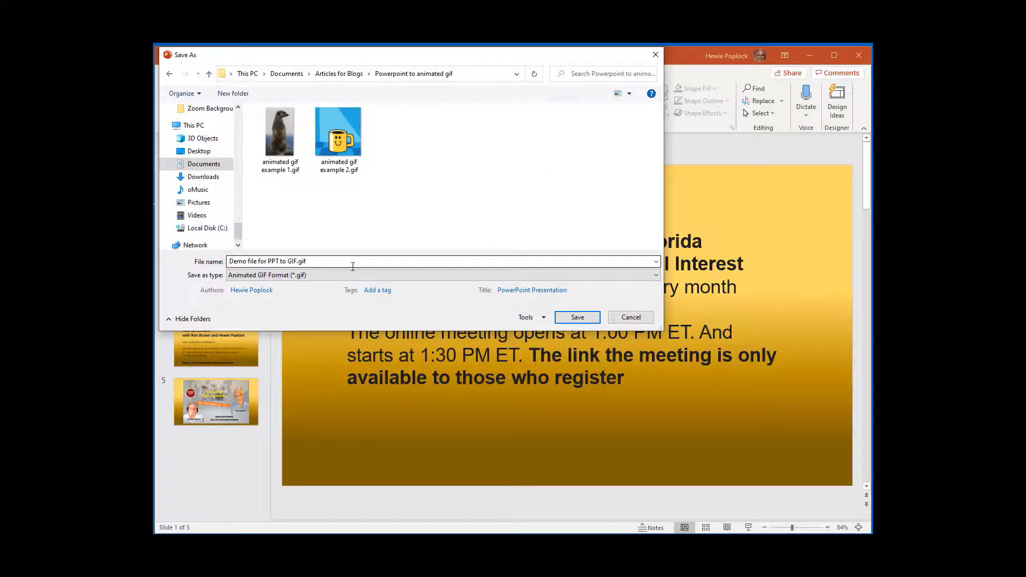
click(577, 319)
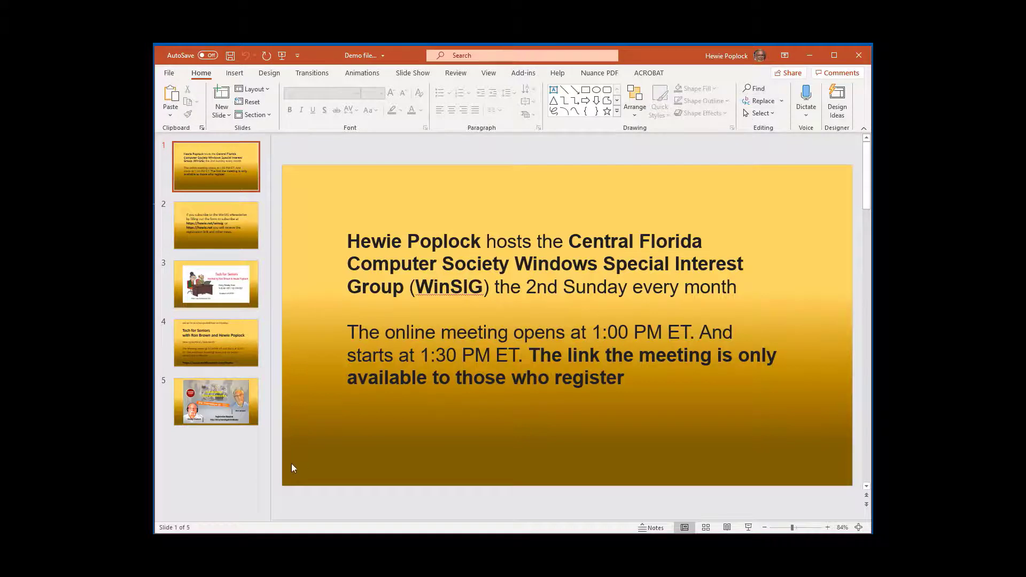
Step: Switch to File Explorer, play "Demo file for PPT to GIF.gif" from the "Powerpoint to animated gif" folder, close the viewer and check the file's details
key(alt+Tab)
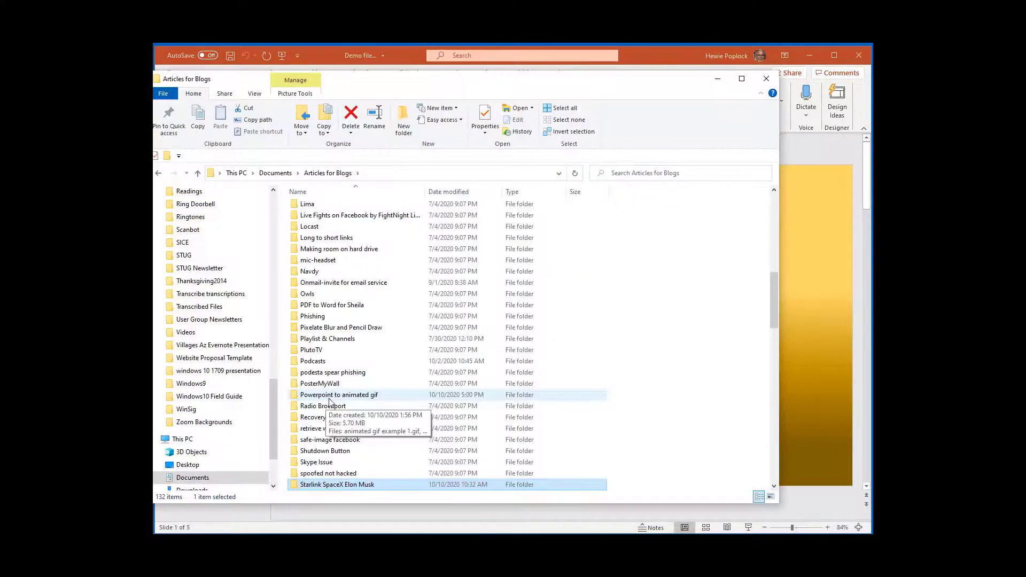
double_click(320, 395)
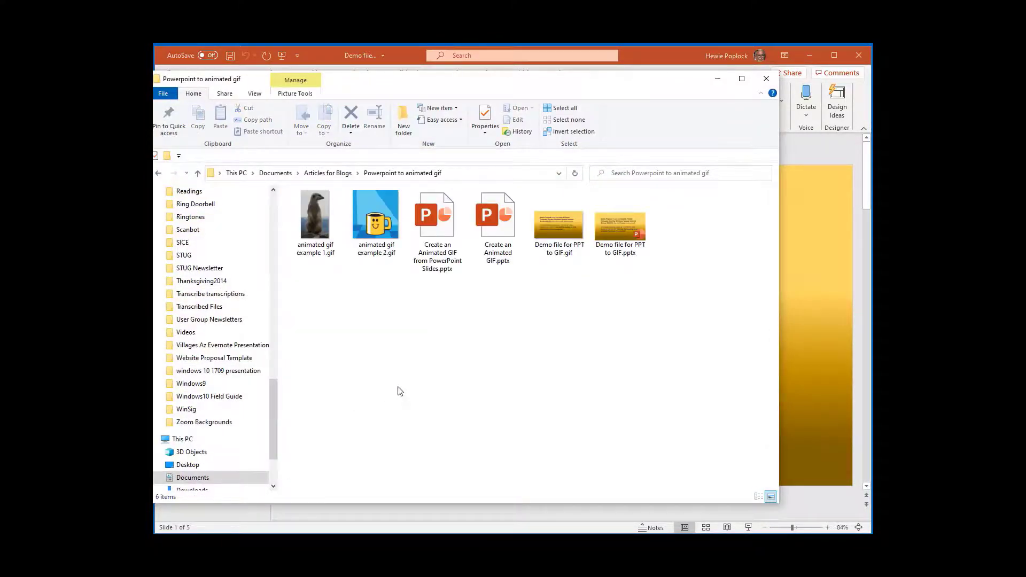
double_click(550, 225)
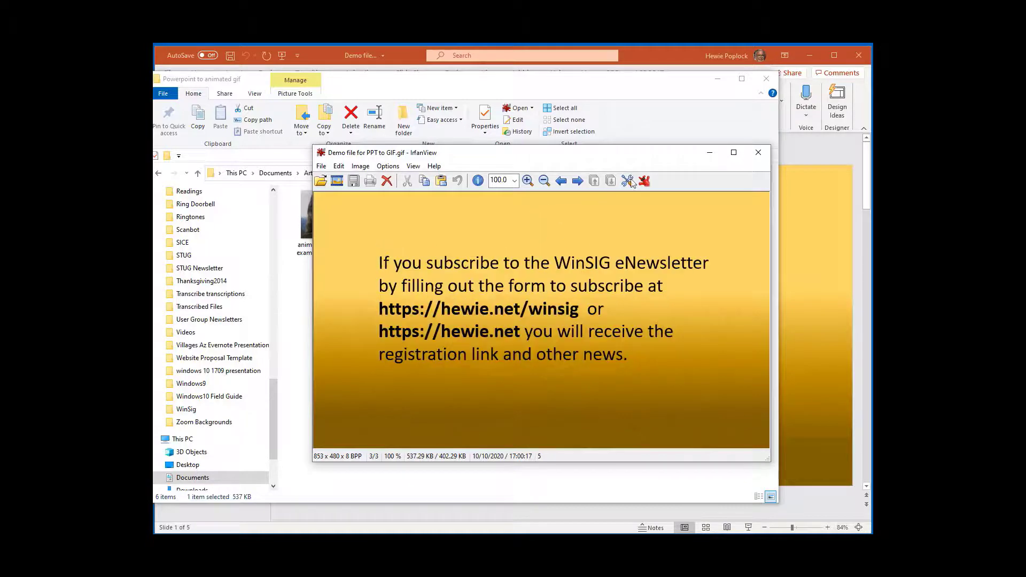
click(759, 155)
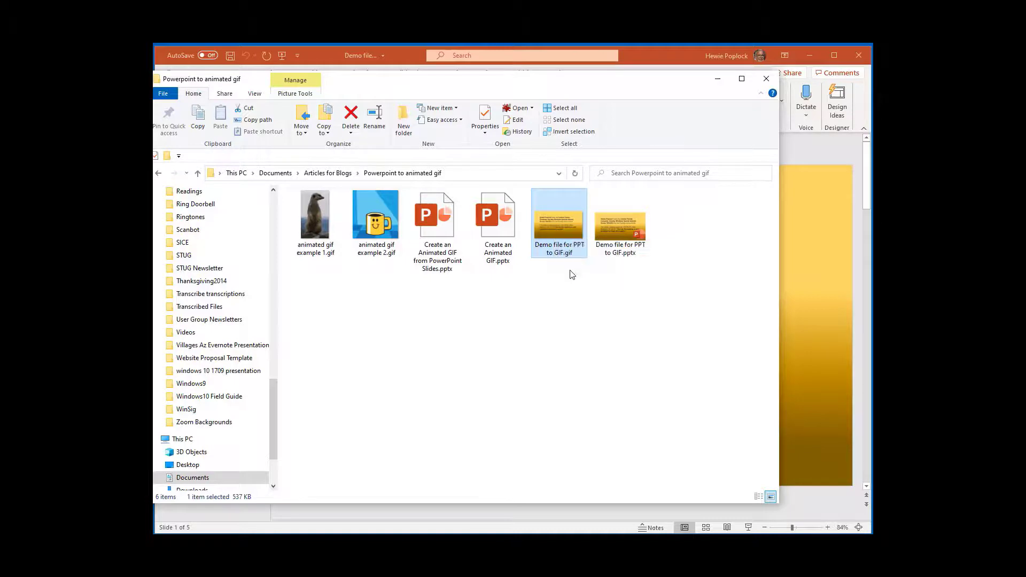
mouse_move(569, 247)
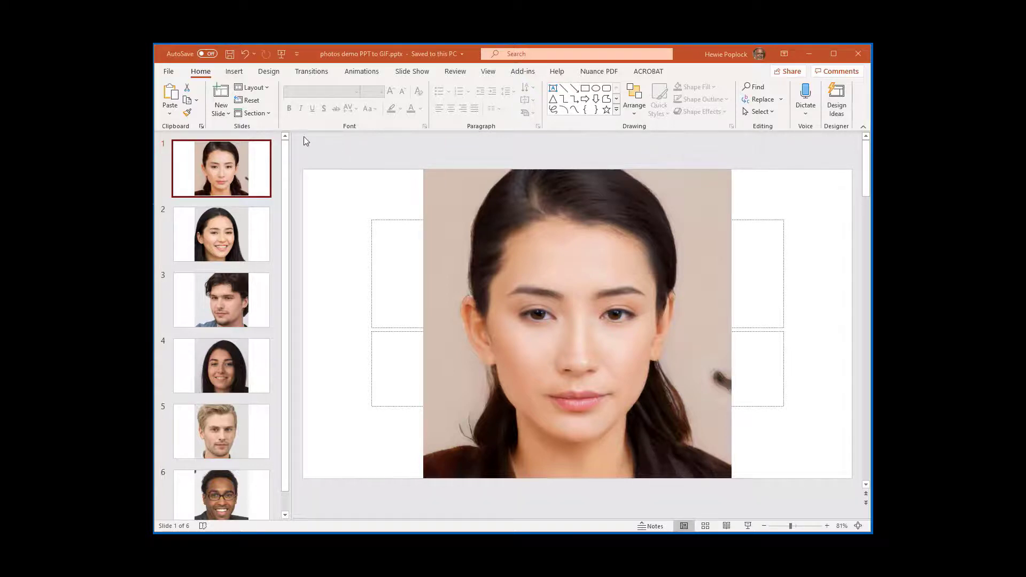
Step: Set up an animated GIF export of the photos demo presentation at Extra Large quality (1080p at 24fps)
click(168, 72)
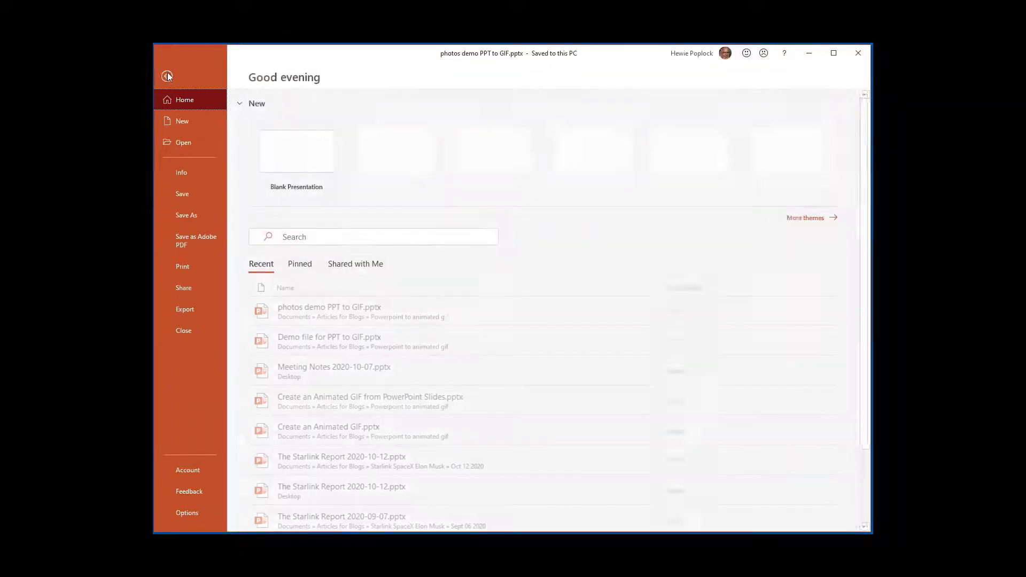
click(191, 313)
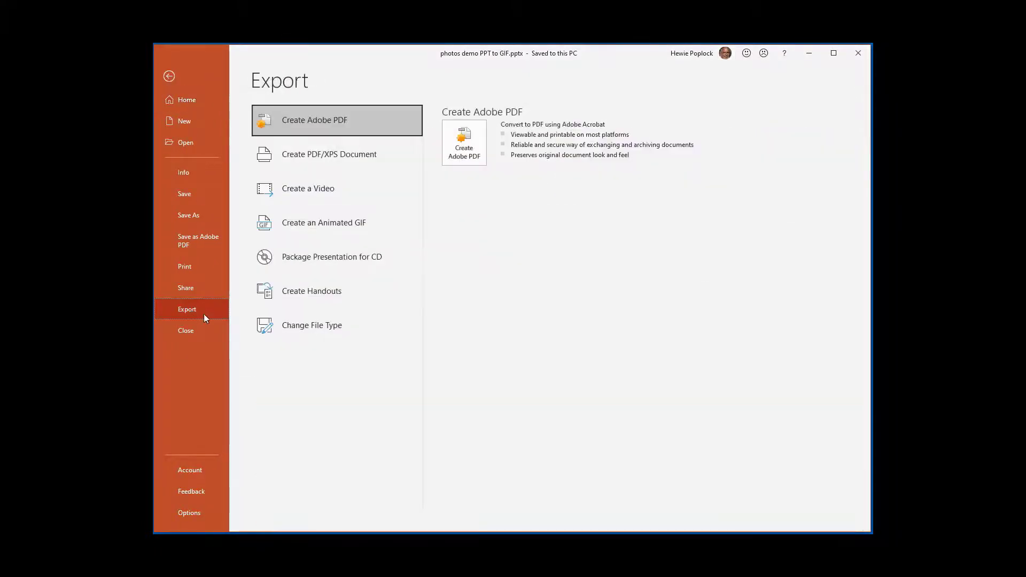
click(312, 227)
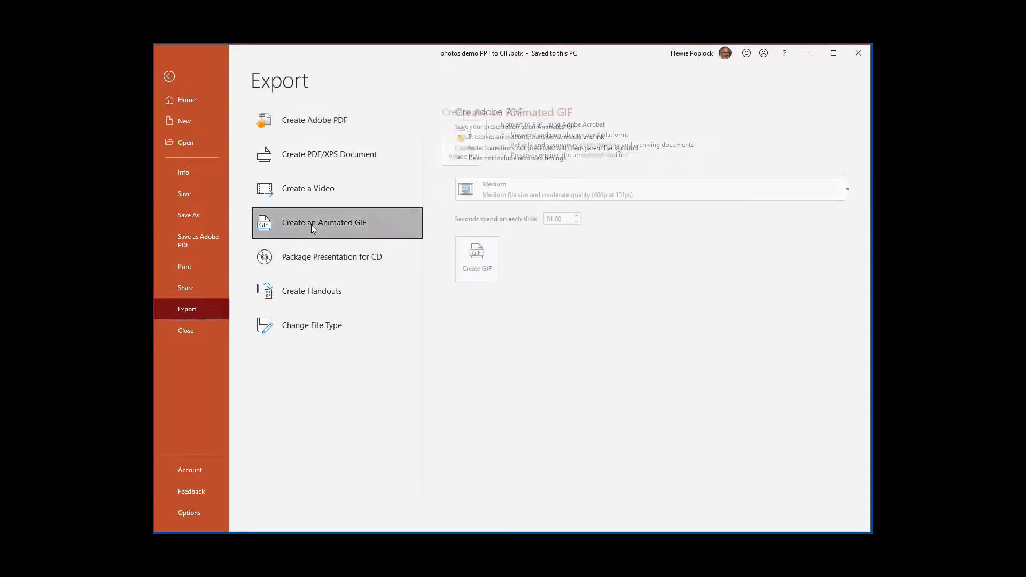
click(521, 197)
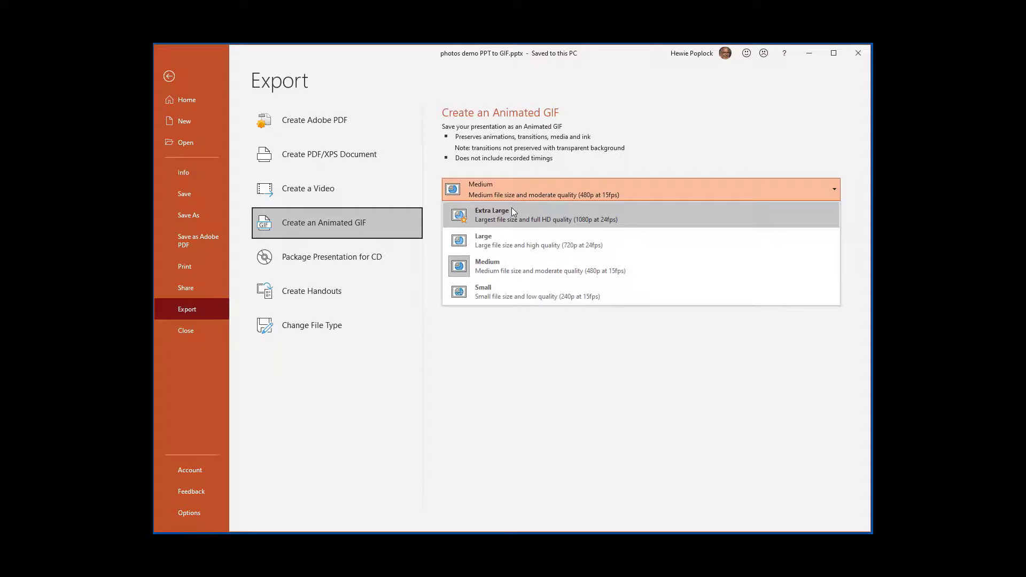
click(511, 210)
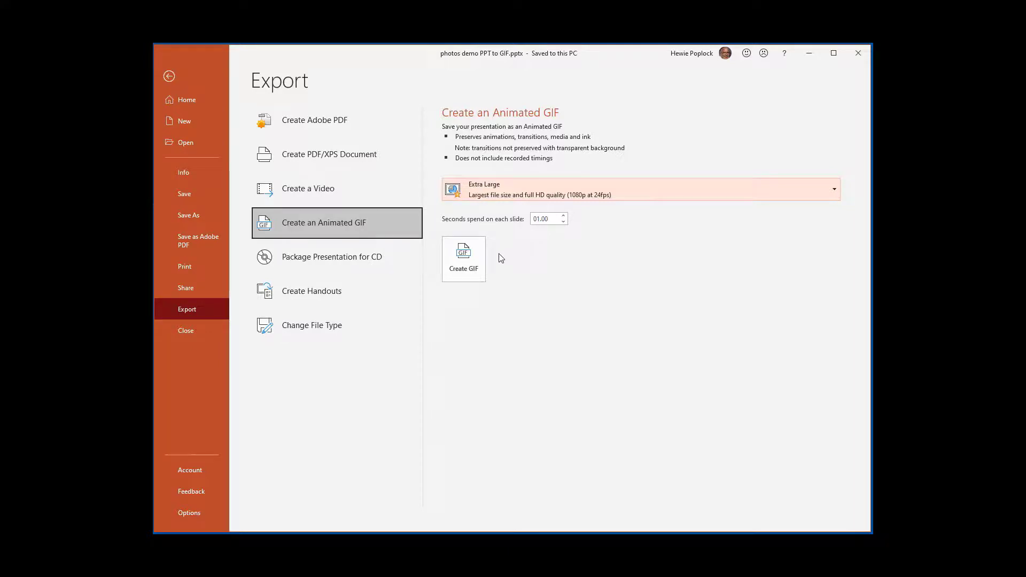
Step: Create the Extra Large GIF and save it as "1photos demo PPT to GIF.gif" in the "Powerpoint to animated gif" folder
click(463, 259)
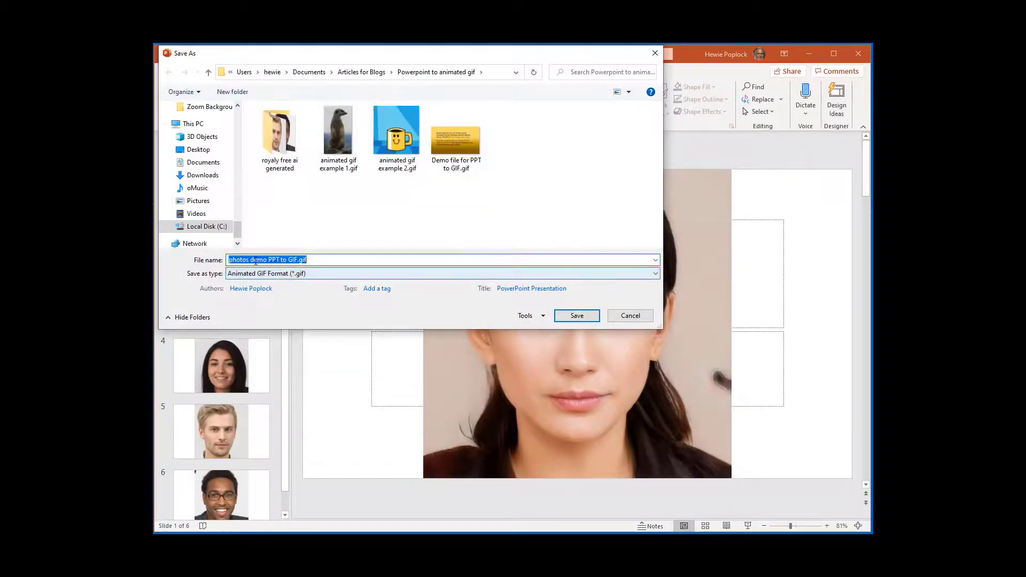
click(229, 260)
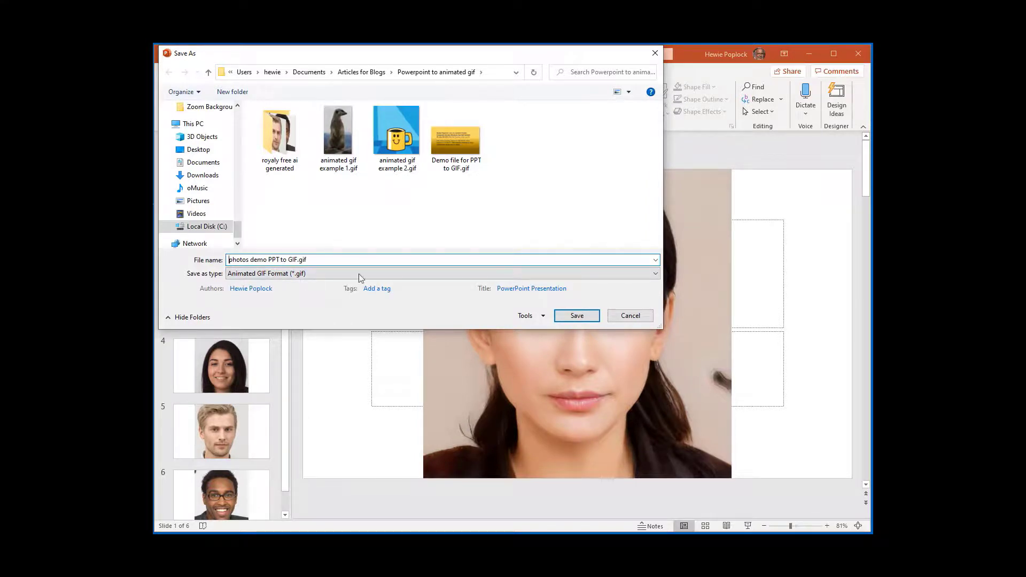
text(1)
click(570, 318)
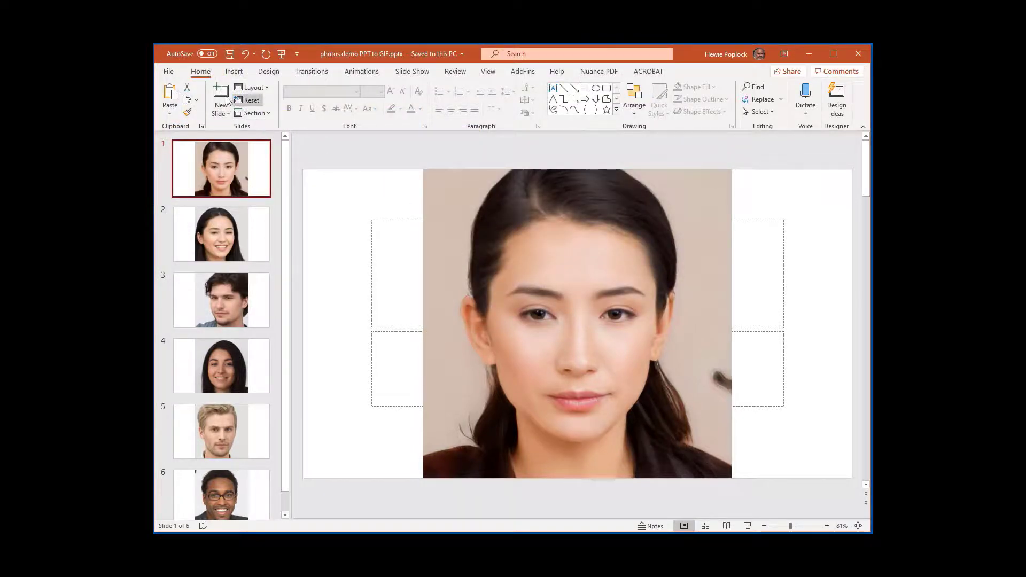
Step: Set up another animated GIF export of the photos demo presentation at Large quality (720p at 24fps)
click(170, 73)
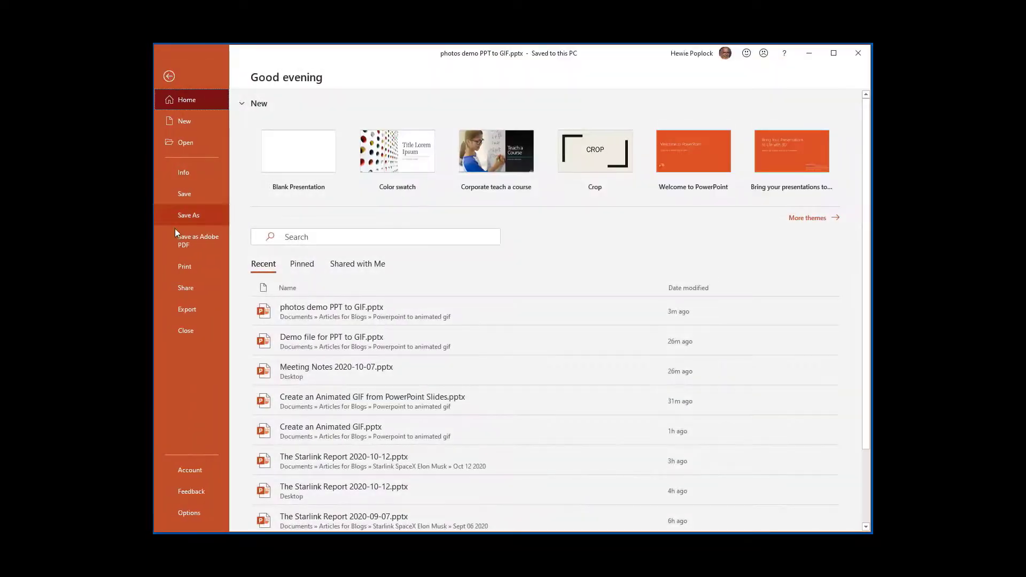
click(217, 307)
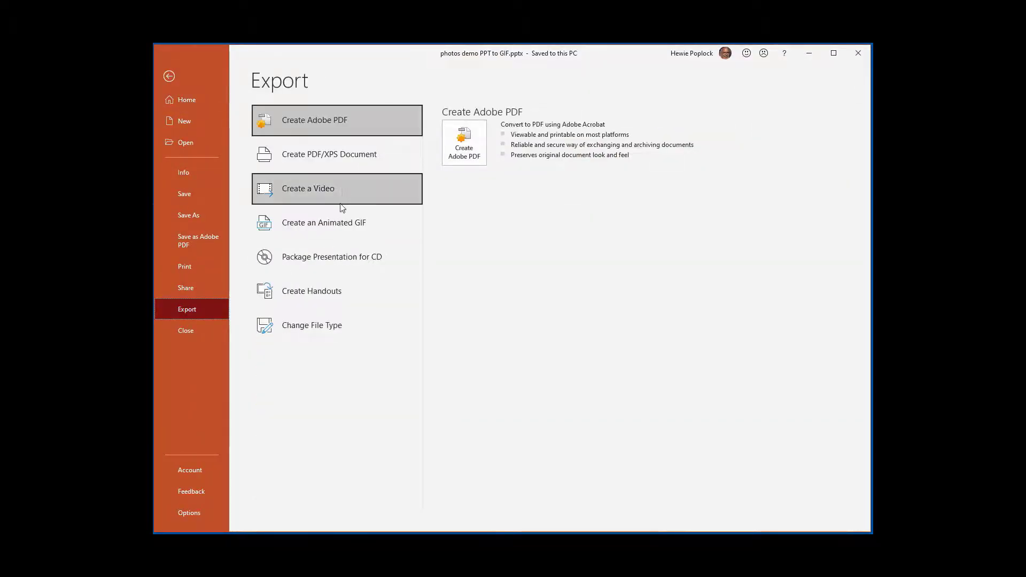
click(339, 223)
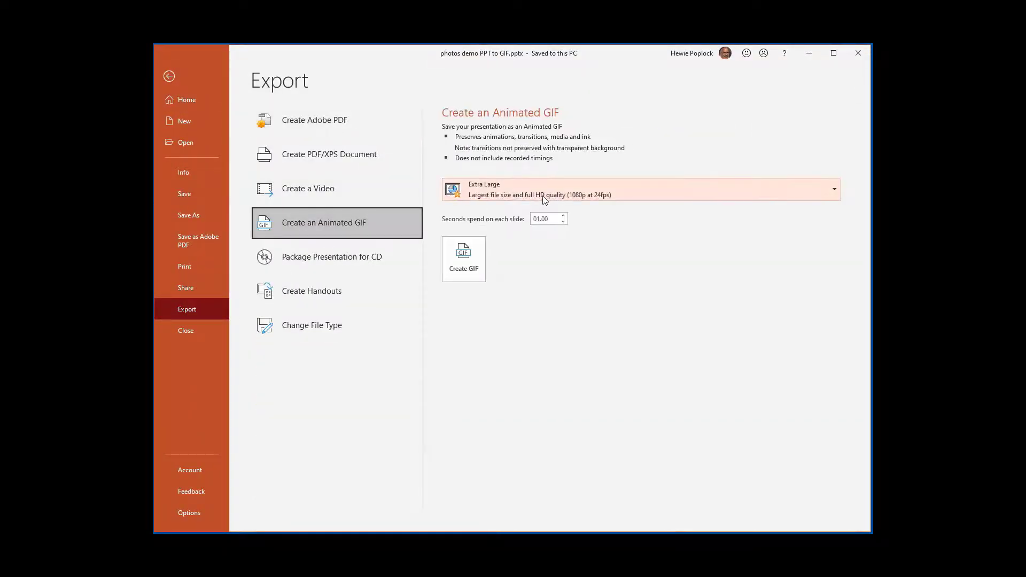
click(545, 200)
click(517, 246)
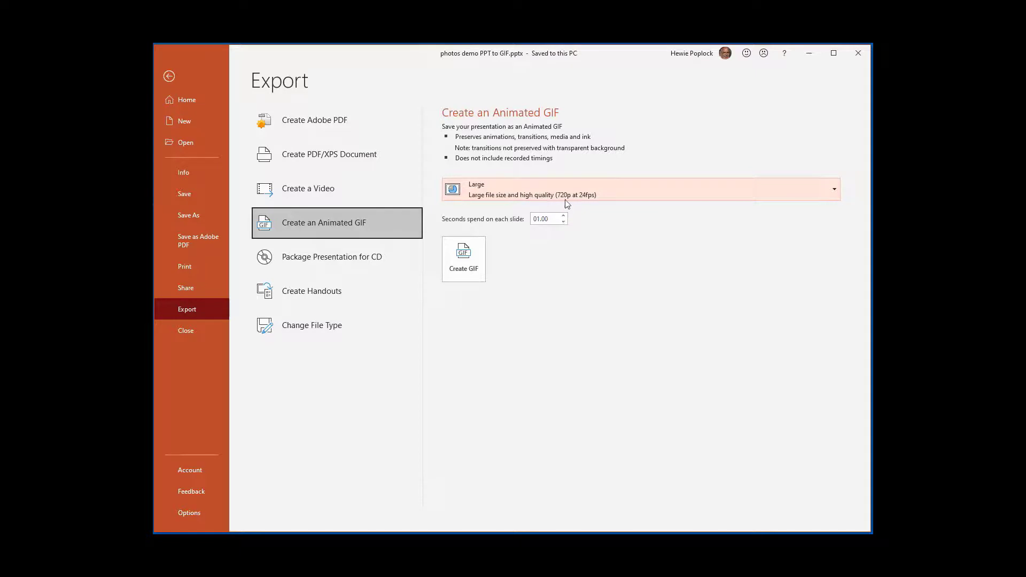
Step: Create the Large GIF and save it as "2photos demo PPT to GIF.gif" in the "Powerpoint to animated gif" folder
click(465, 260)
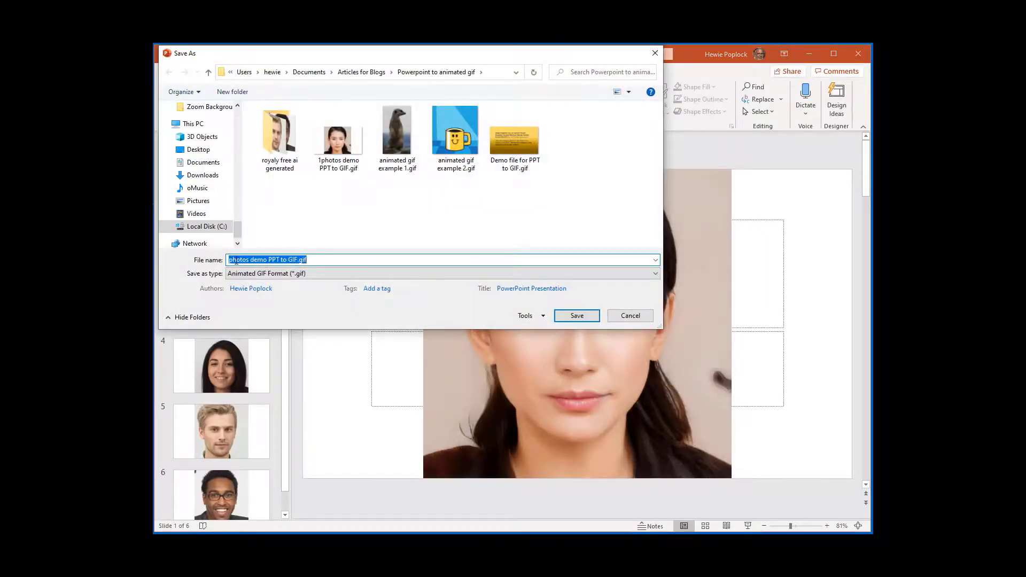
click(227, 260)
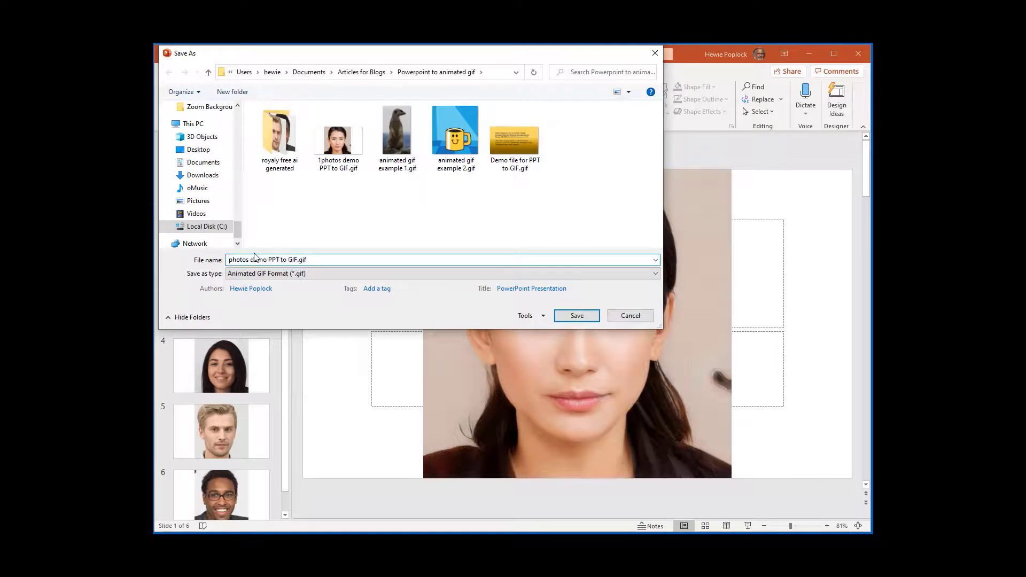
text(2)
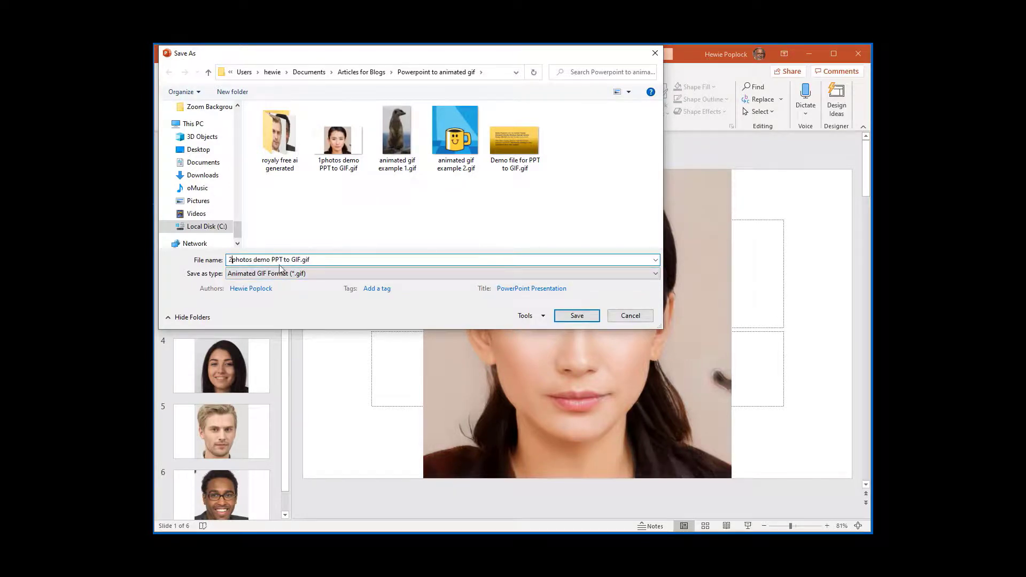
click(561, 316)
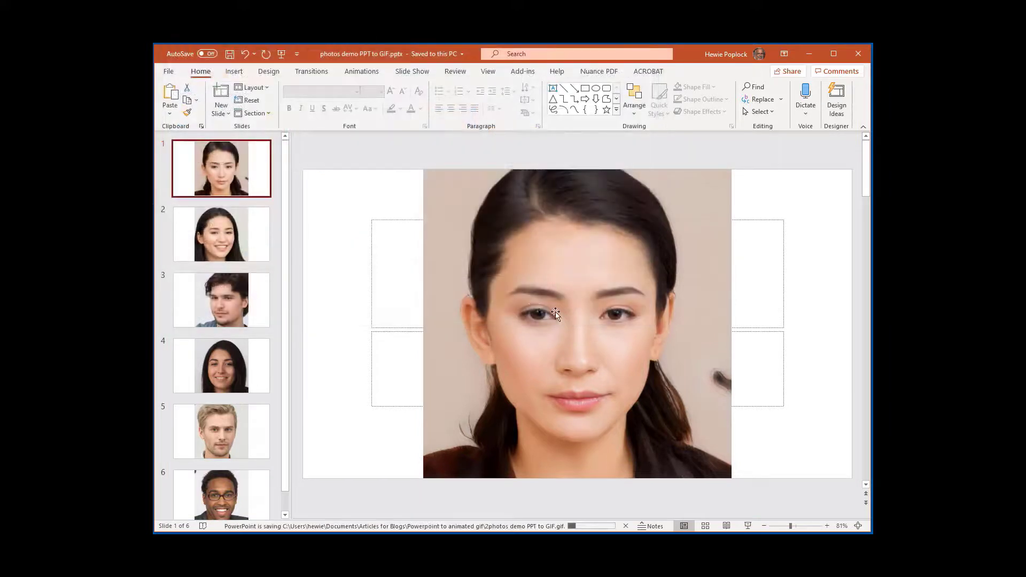
Step: Set up a third animated GIF export of the photos demo presentation at Medium quality (480p at 15fps)
click(169, 71)
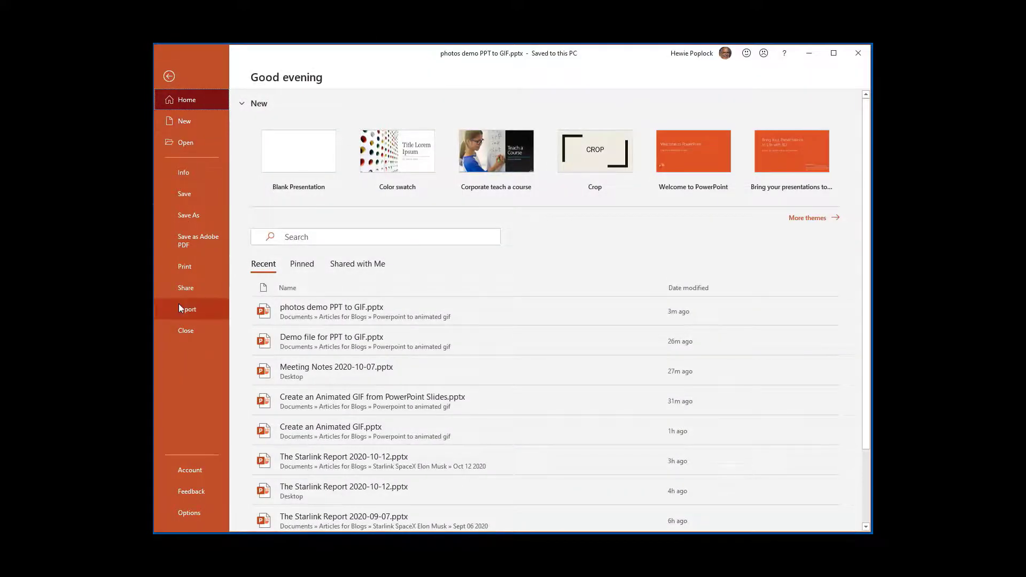
click(179, 305)
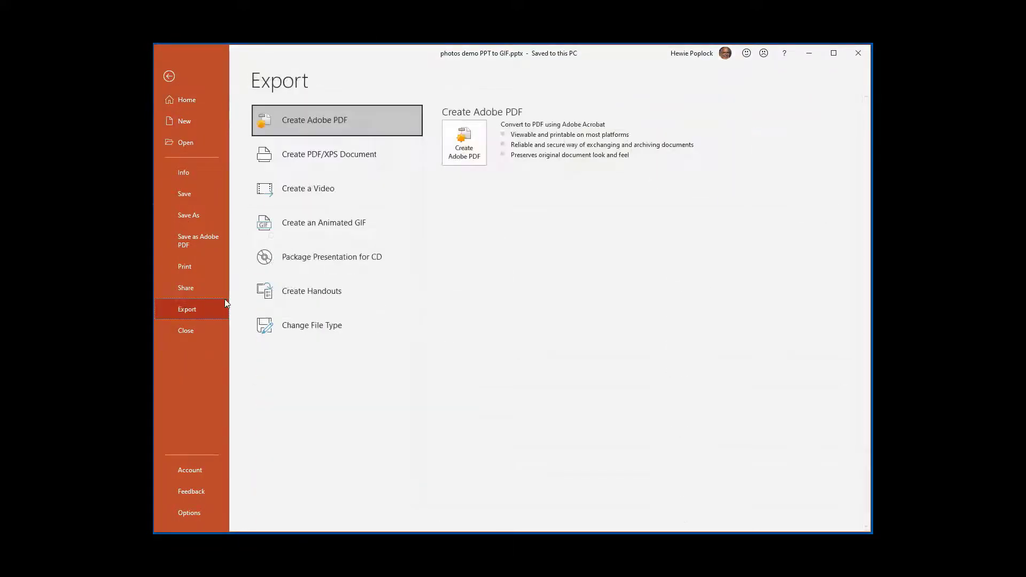
click(313, 223)
click(538, 197)
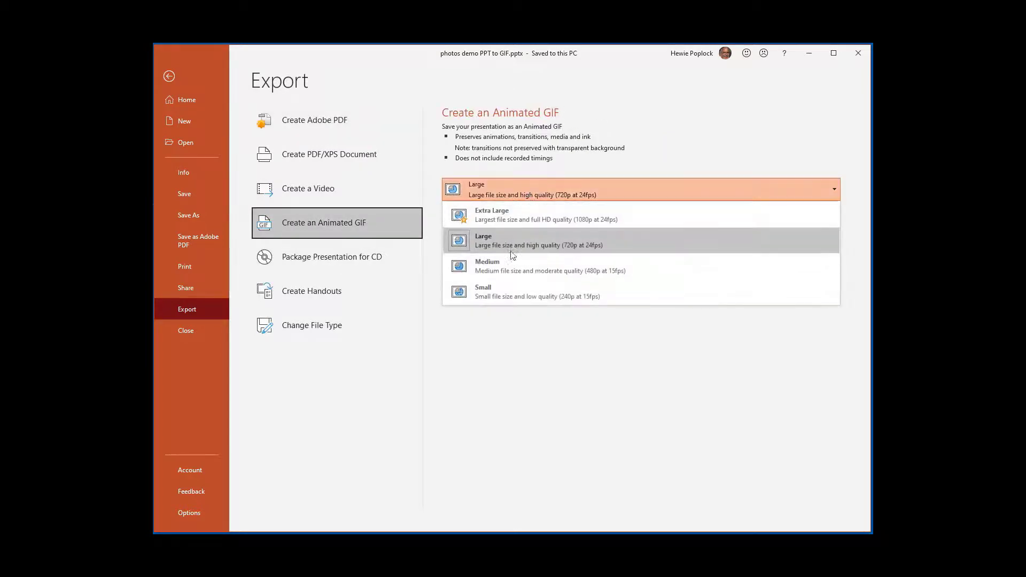
click(496, 270)
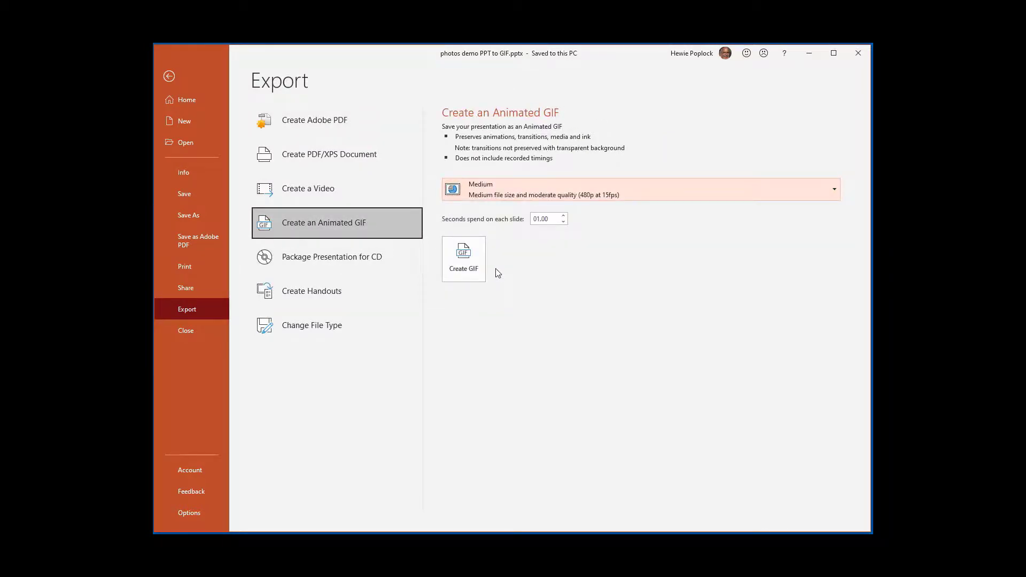
Step: Create the Medium GIF and save it as "3photos demo PPT to GIF.gif" in the "Powerpoint to animated gif" folder
click(465, 265)
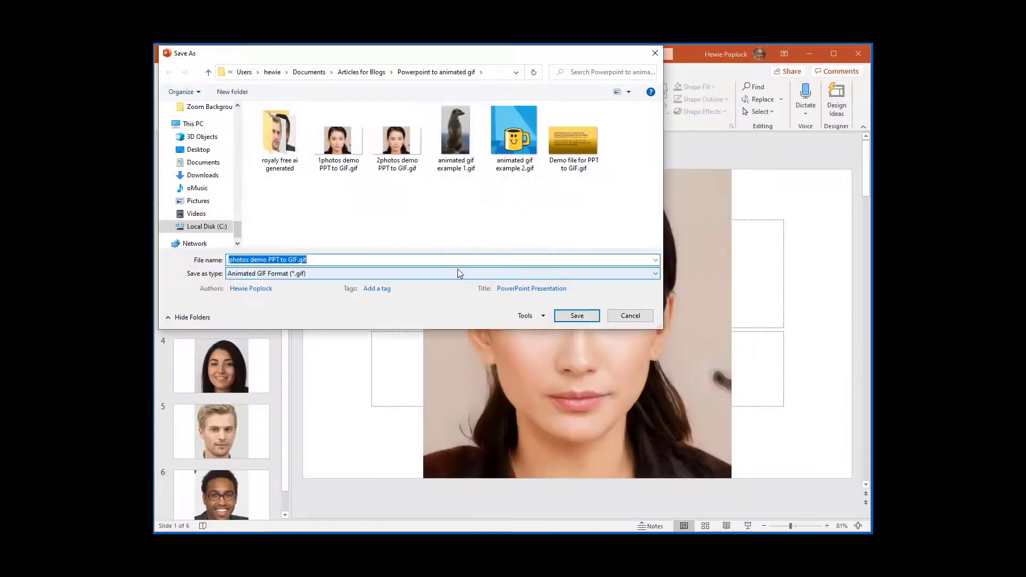
click(228, 260)
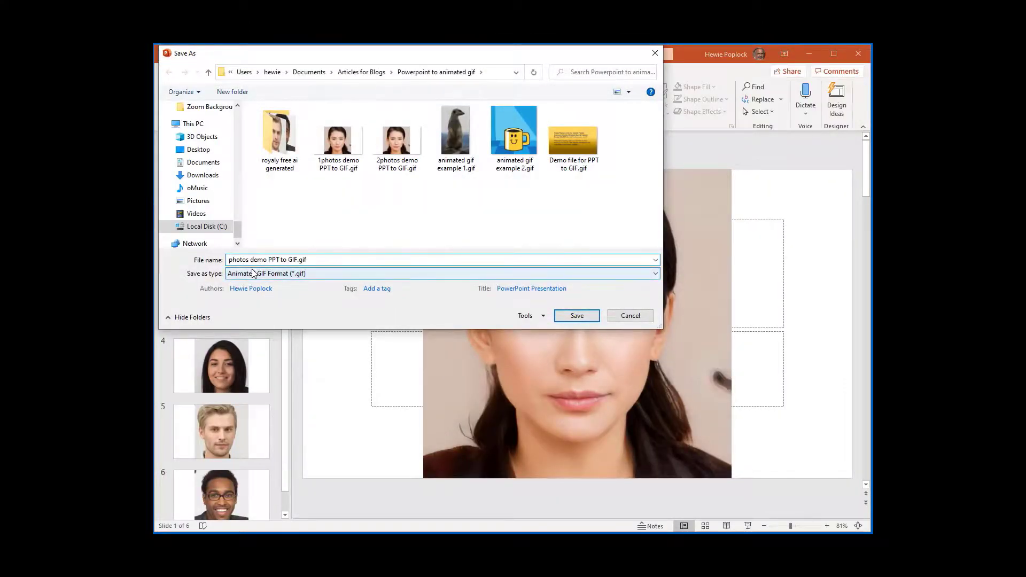
text(3)
click(561, 314)
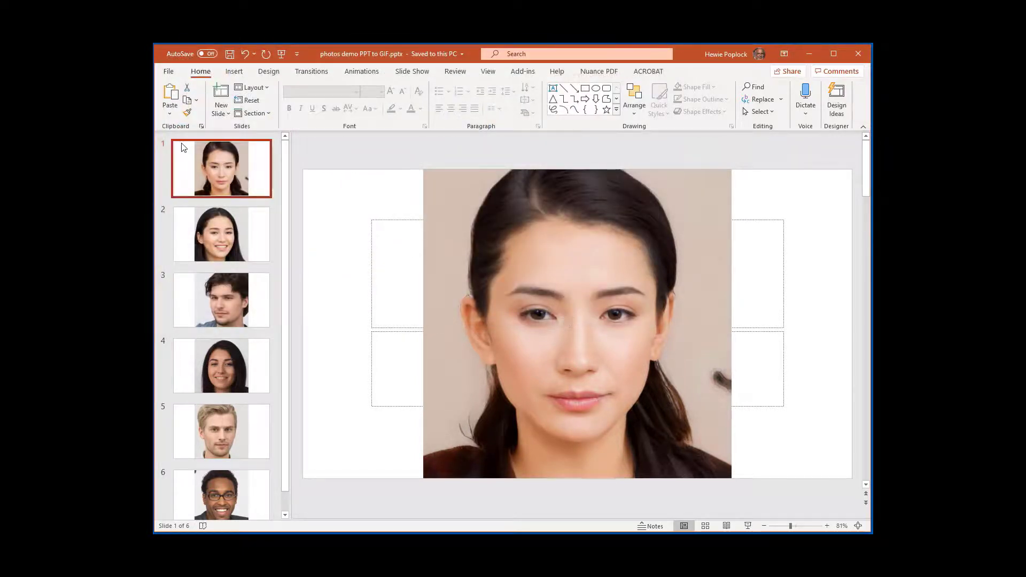
Step: Set up a fourth animated GIF export of the photos demo presentation at Small quality (240p at 15fps)
click(169, 71)
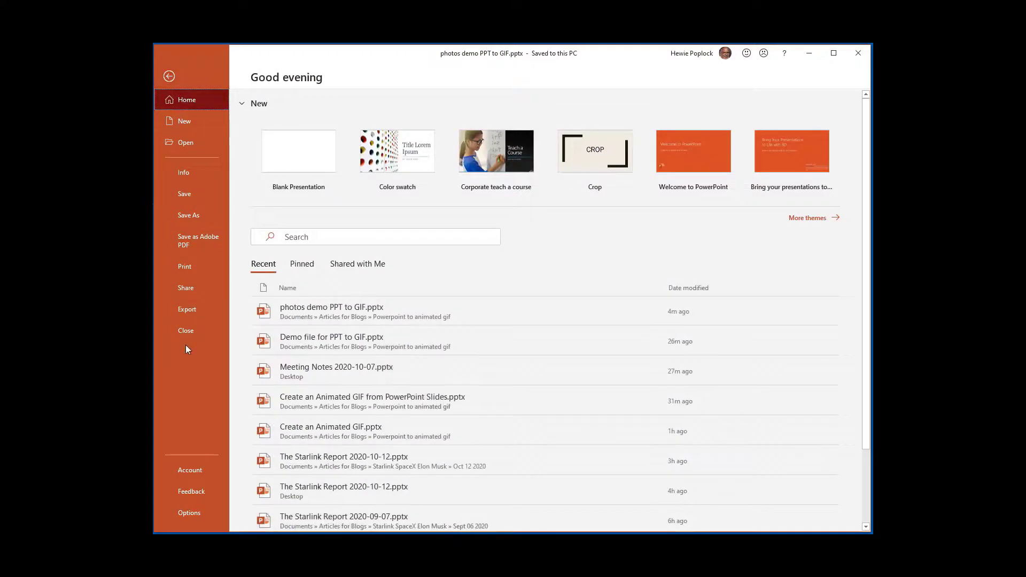
click(184, 312)
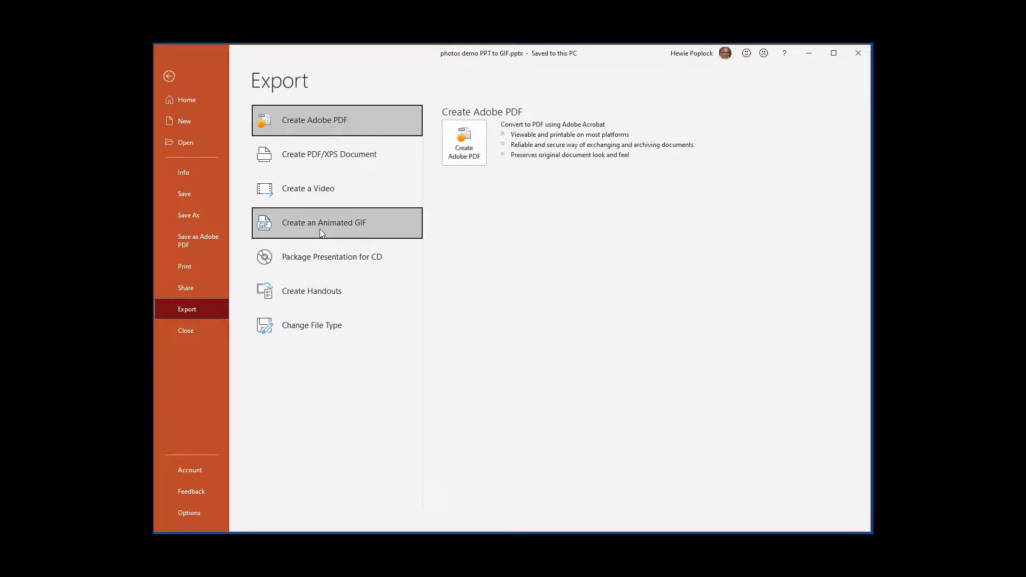
click(319, 228)
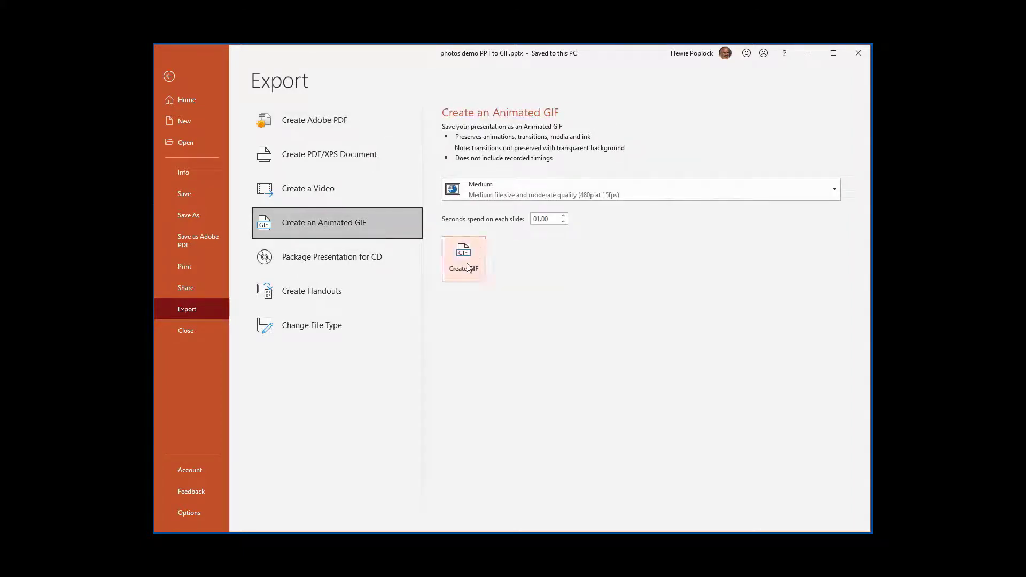
click(482, 193)
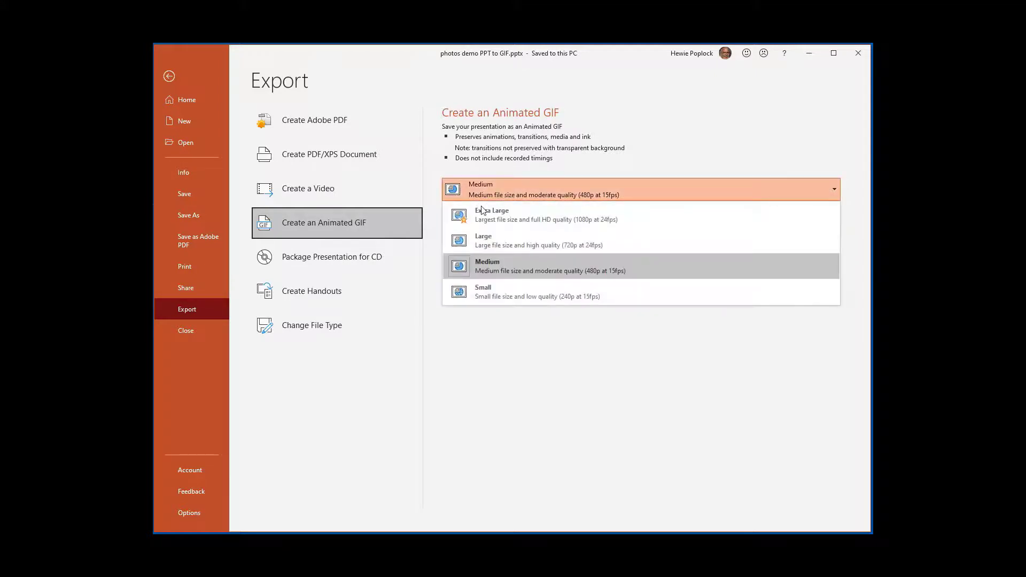
click(483, 291)
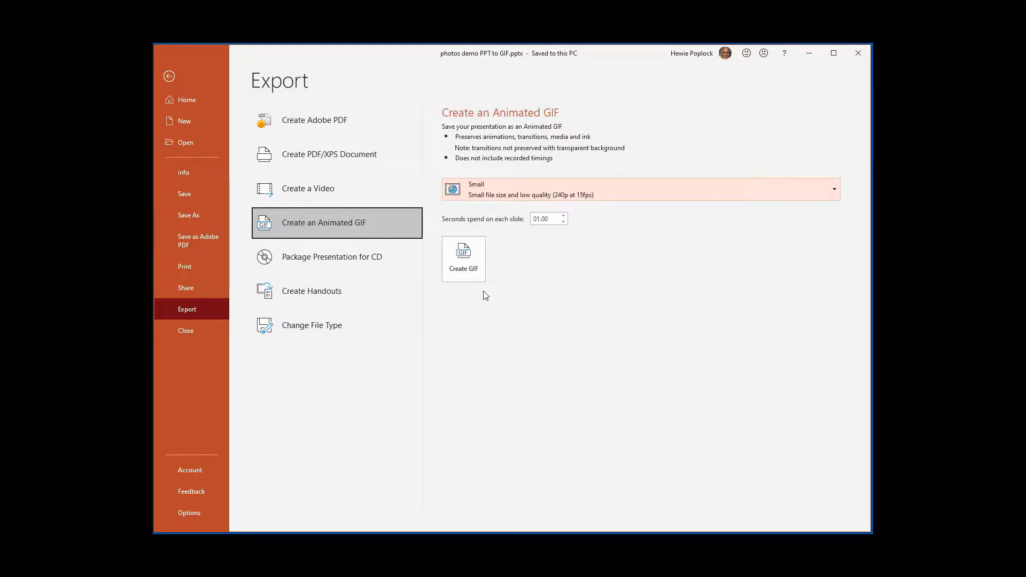
Step: Create the Small GIF and save it as "4photos demo PPT to GIF.gif" in the "Powerpoint to animated gif" folder
click(467, 256)
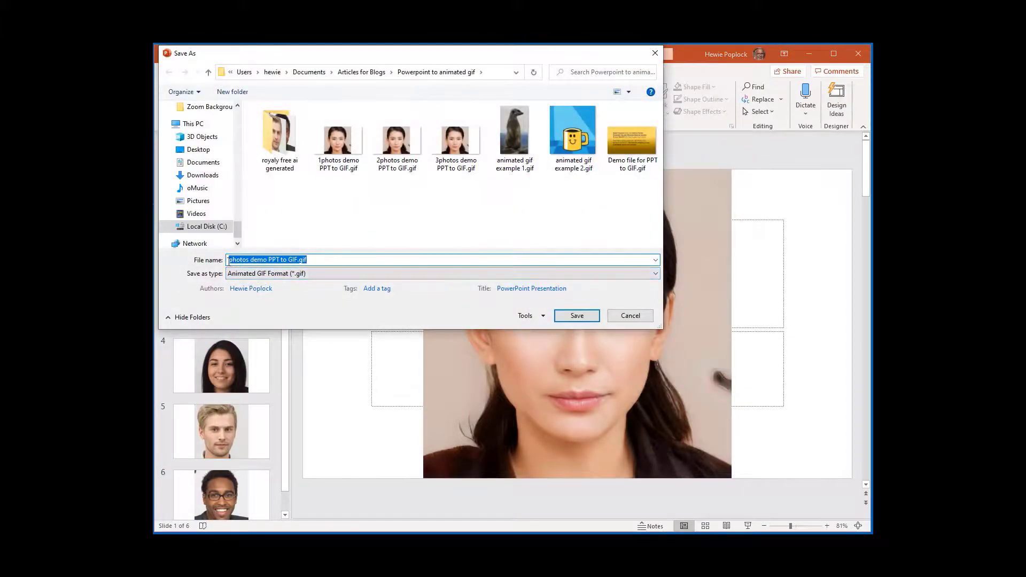
key(Home)
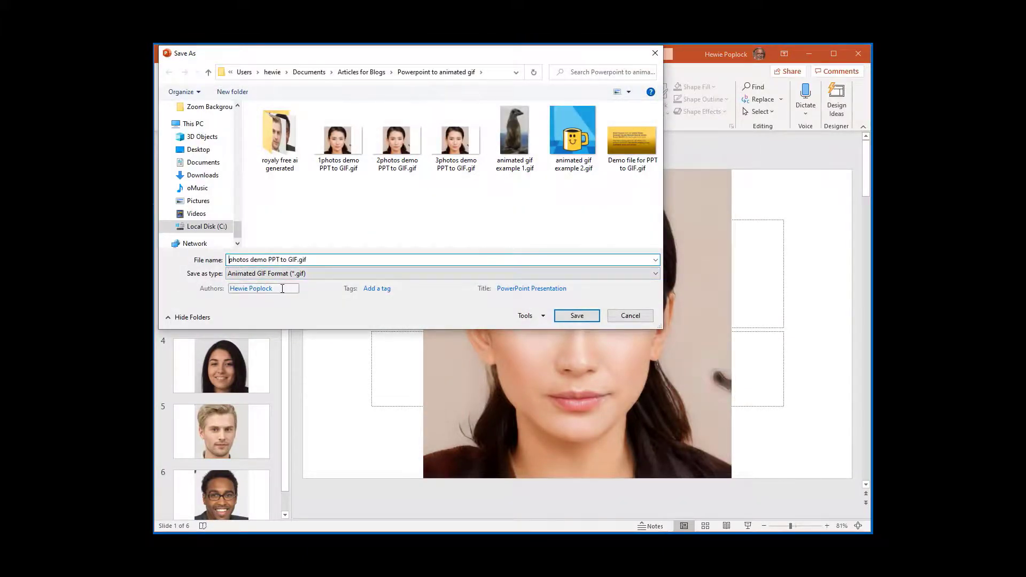
text(4)
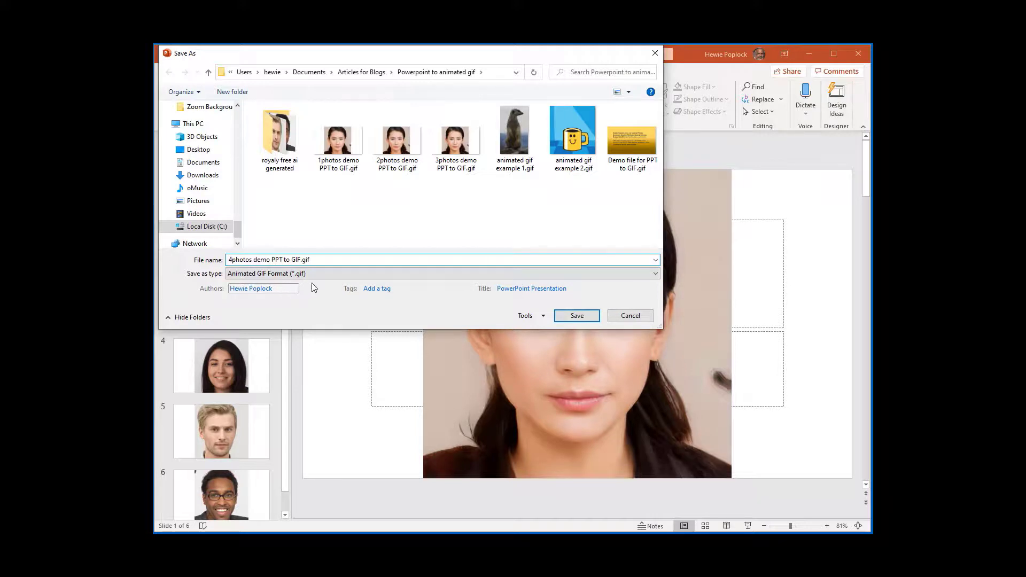
click(576, 315)
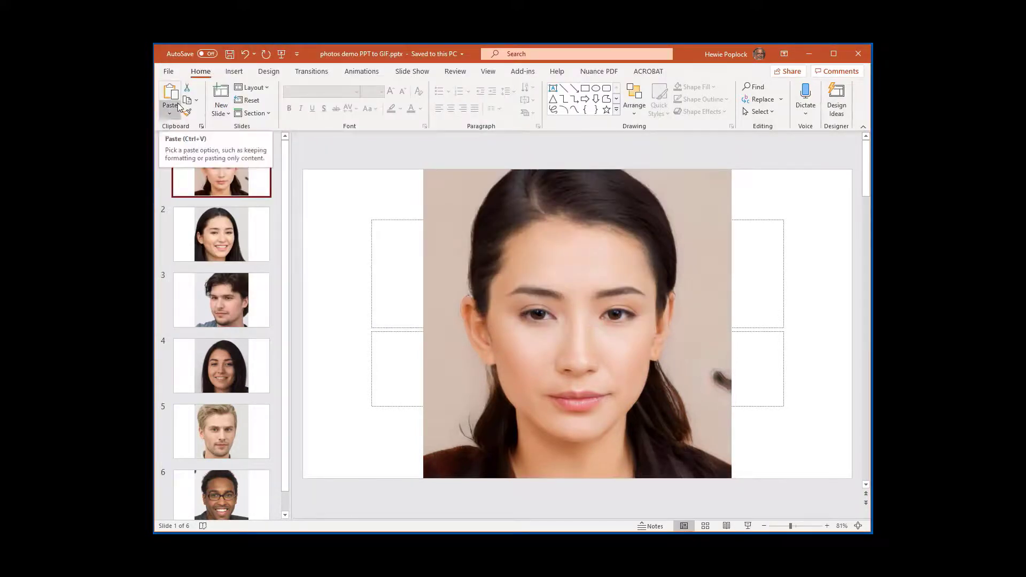
Step: Set up a fifth animated GIF export of the photos demo with 00.50 seconds per slide at Medium quality (480p at 15fps)
click(168, 72)
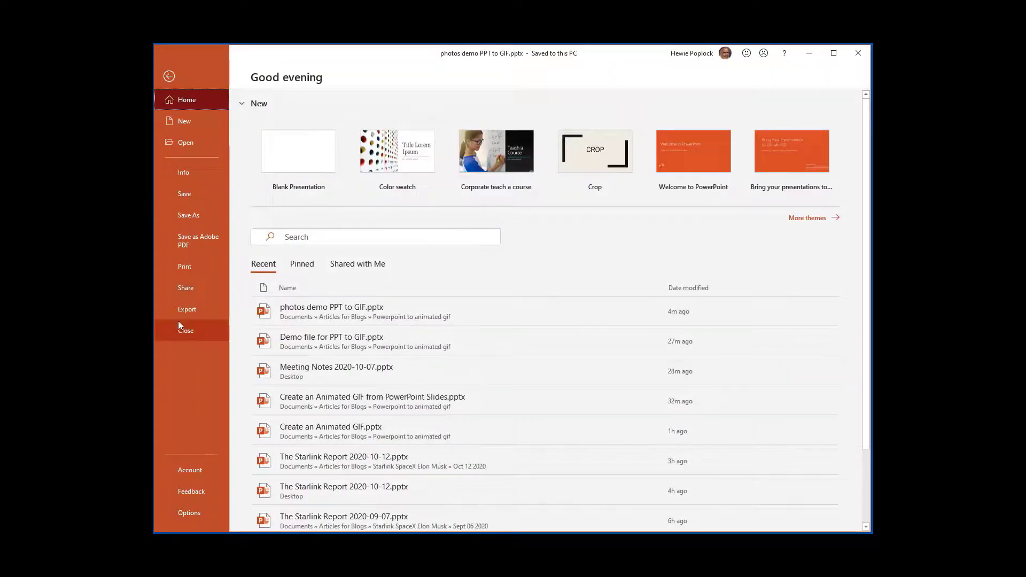
click(182, 309)
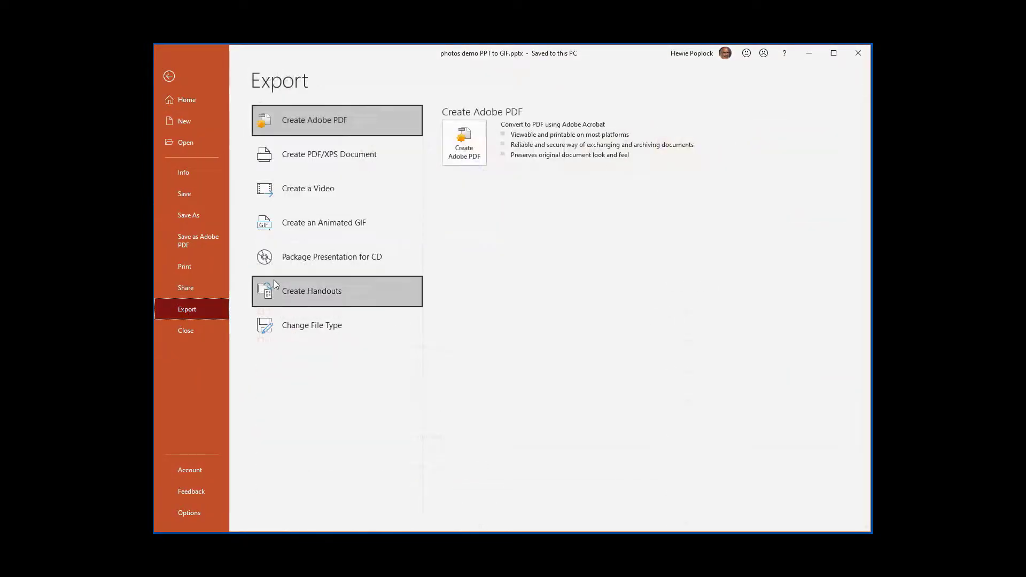
click(296, 222)
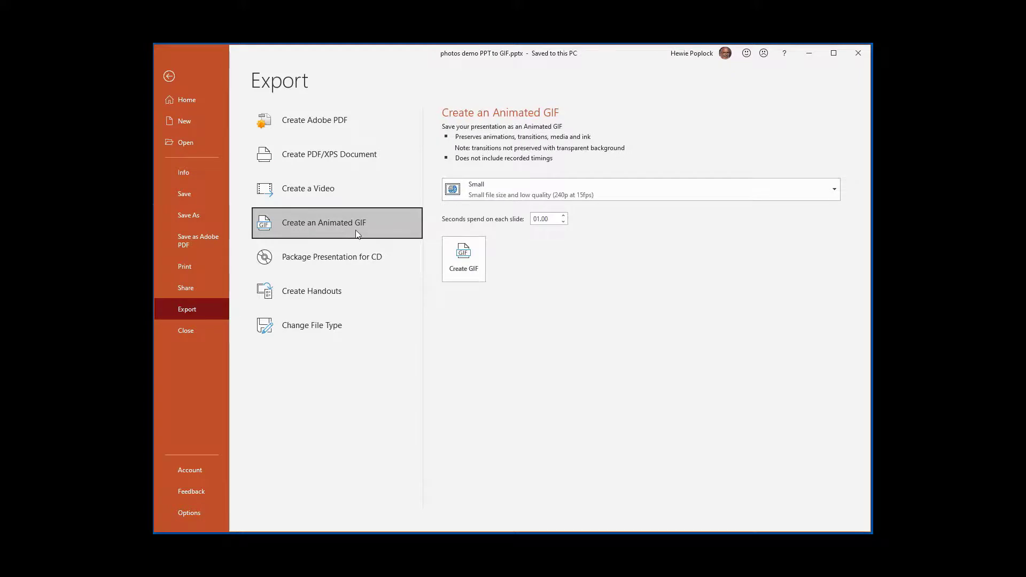
click(563, 222)
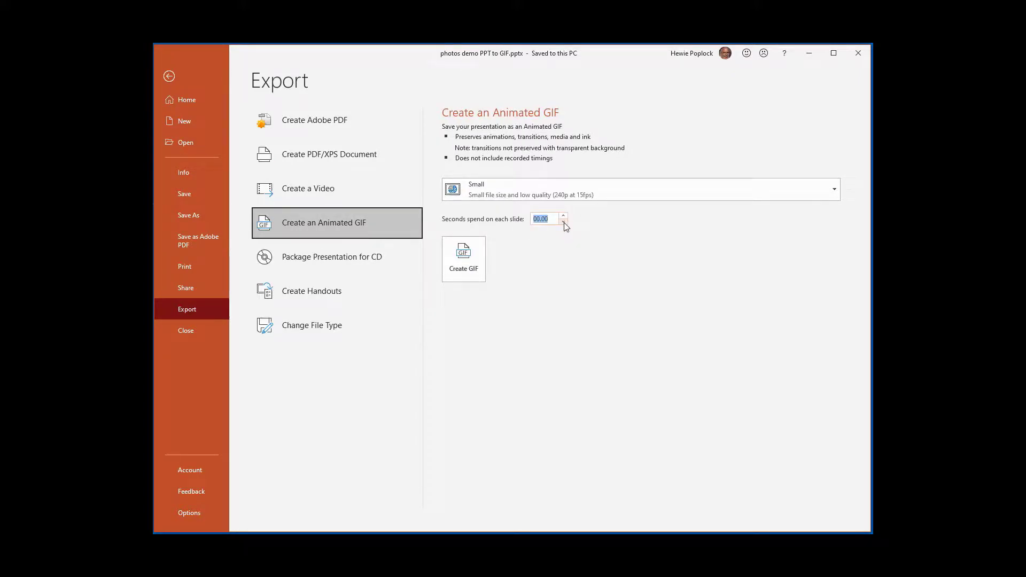
click(550, 220)
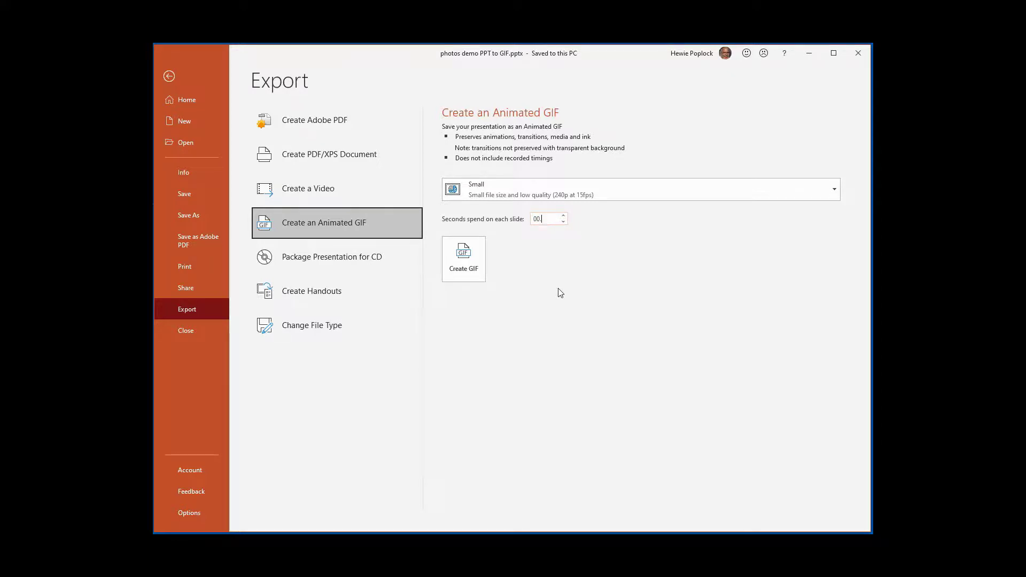
text(50)
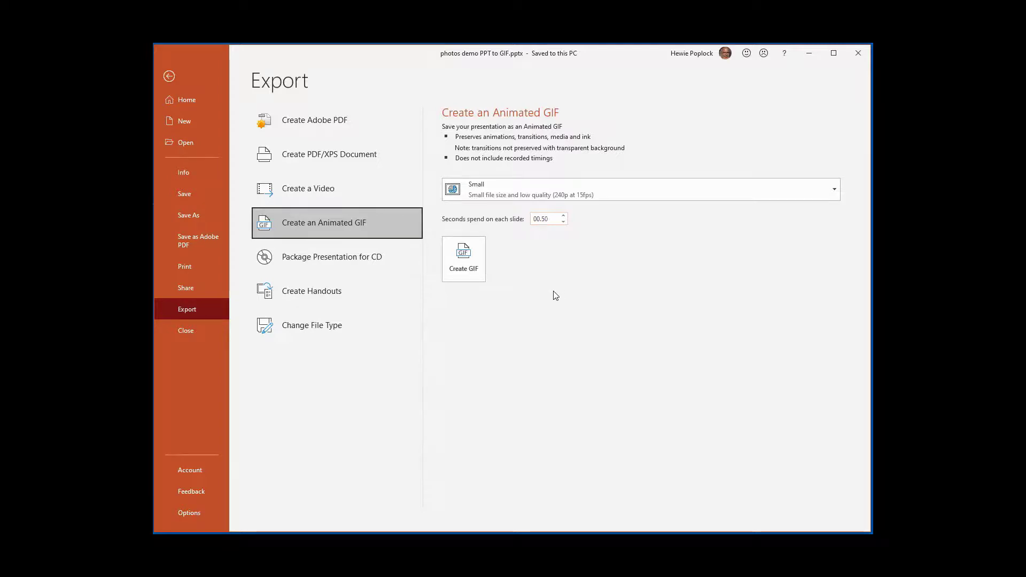
click(552, 290)
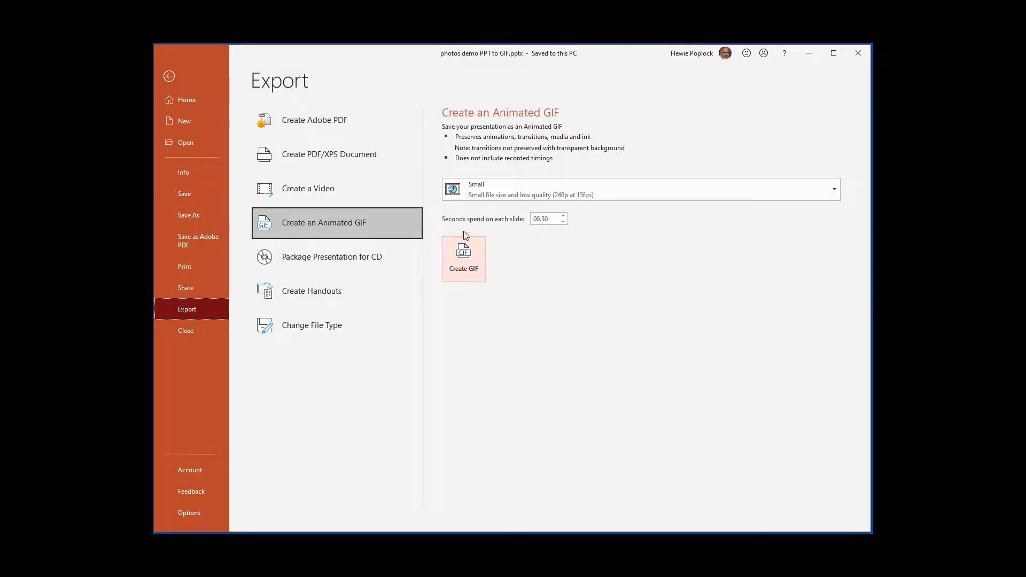
click(489, 197)
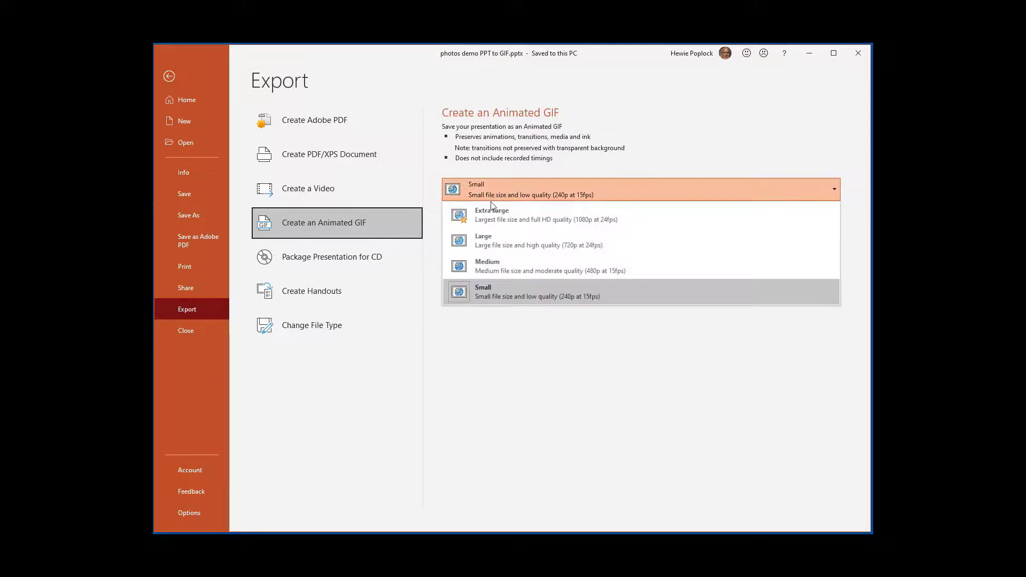
click(498, 268)
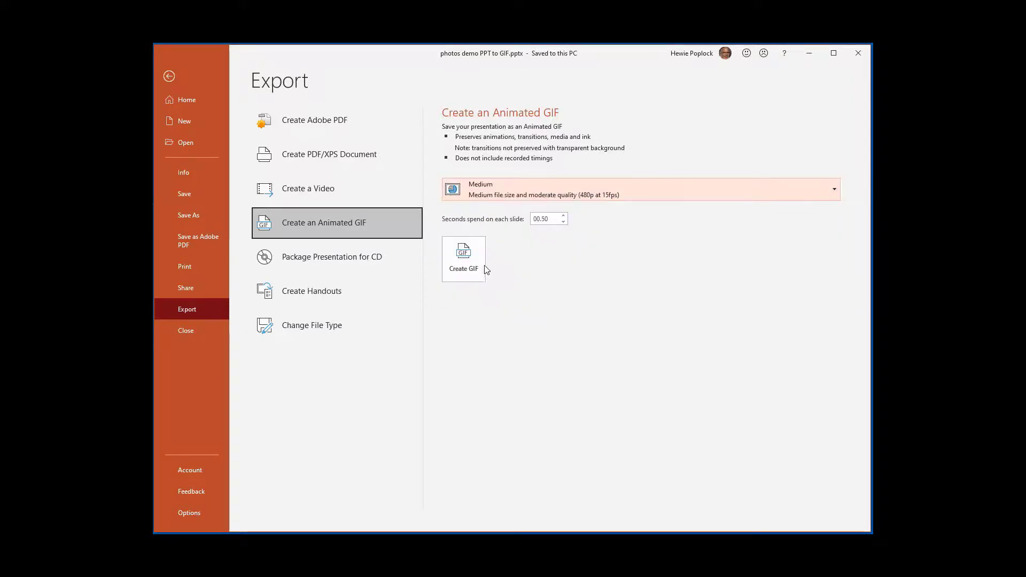
Step: Create the half-second-per-slide GIF and save it as "5photos demo PPT to GIF.gif" in the "Powerpoint to animated gif" folder
click(463, 251)
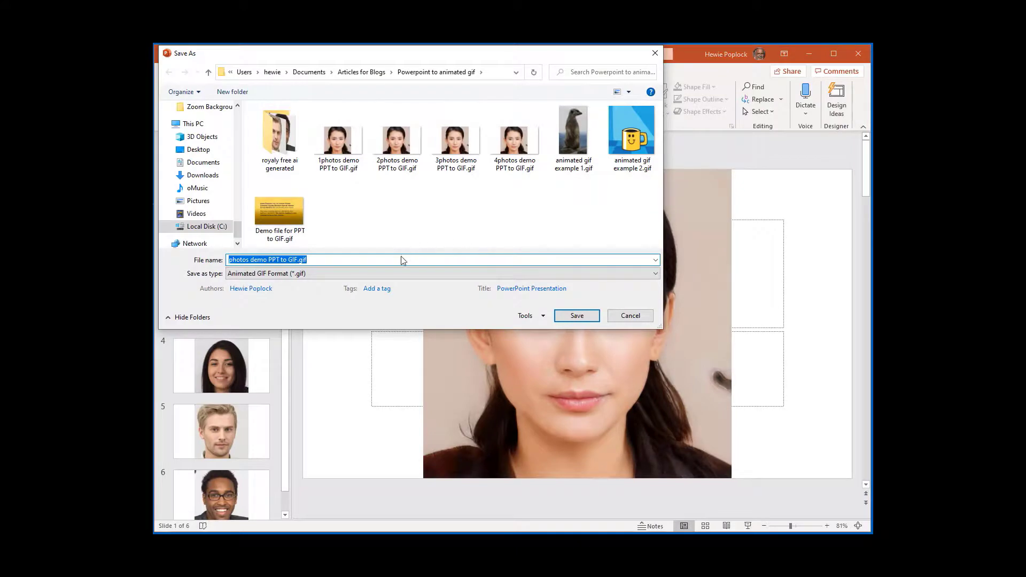
click(230, 259)
text(5)
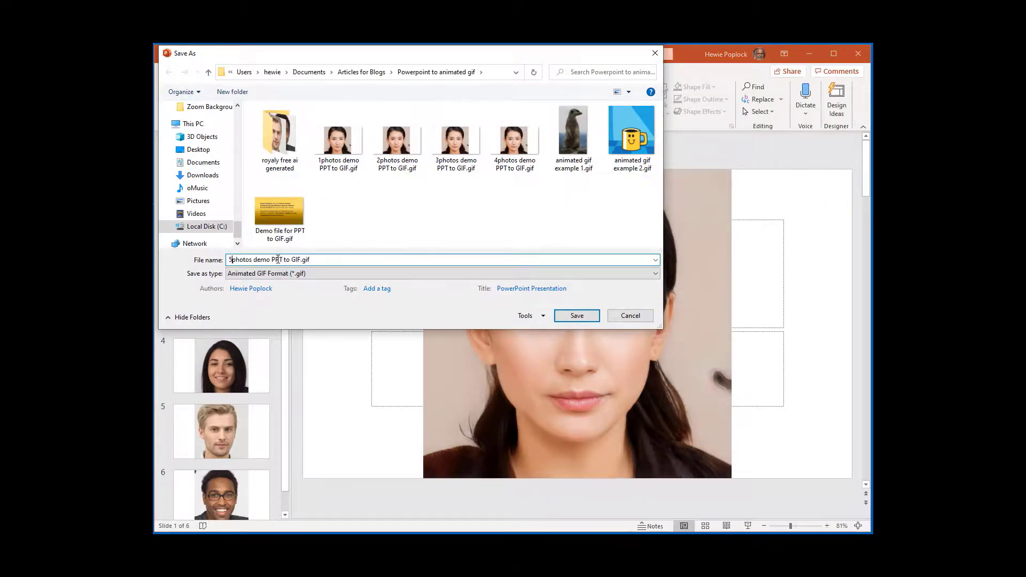
click(585, 315)
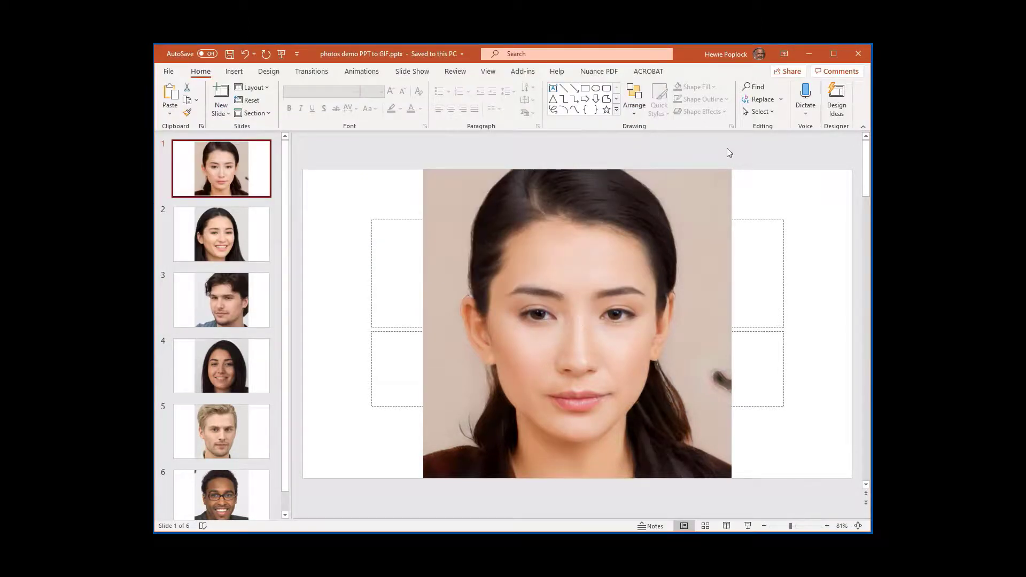
Step: Switch to File Explorer, go to the "Powerpoint to animated gif" folder and play "1photos demo PPT to GIF.gif" in the image viewer
click(809, 56)
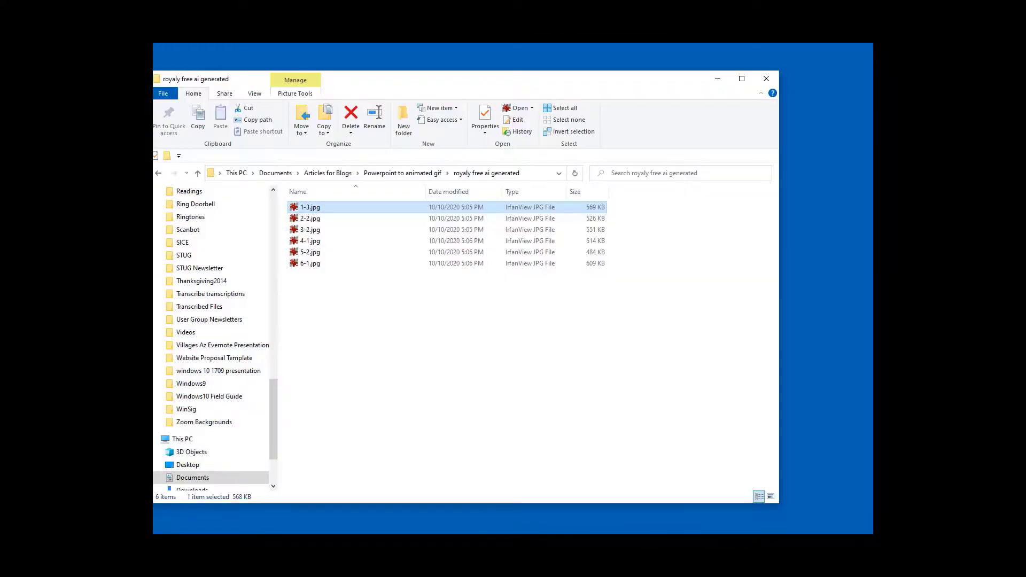
click(412, 173)
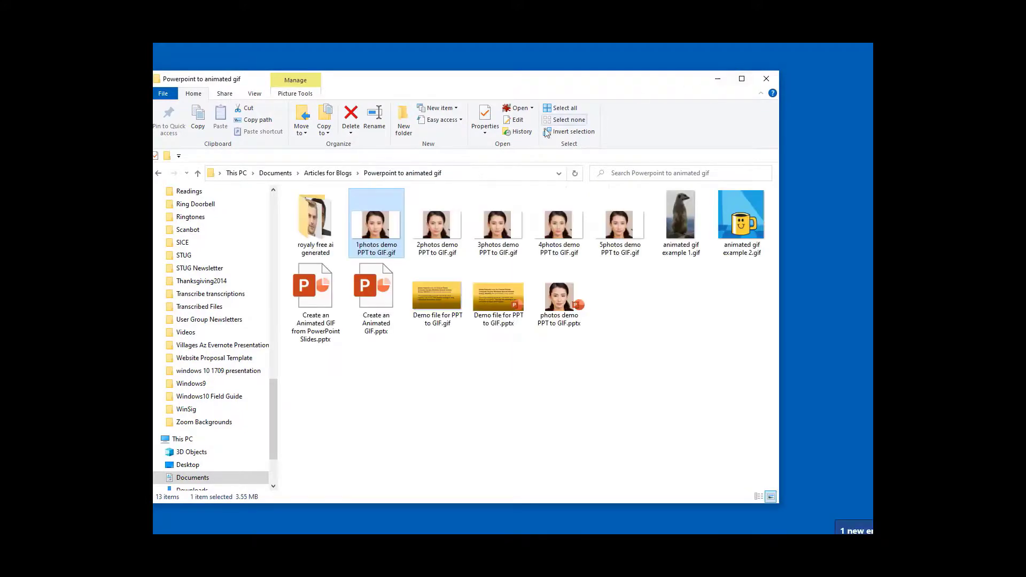
double_click(365, 223)
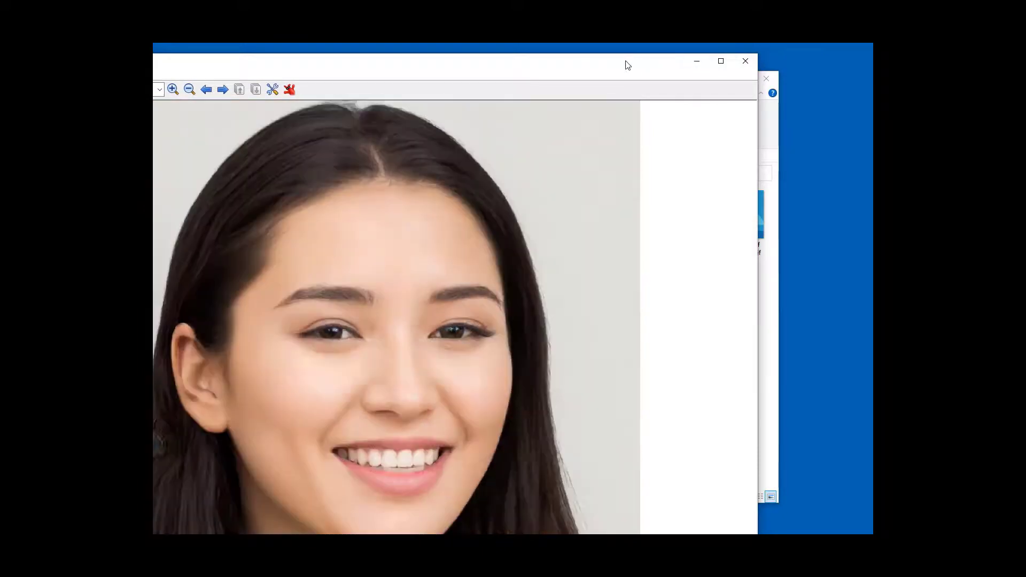
drag(626, 66, 724, 47)
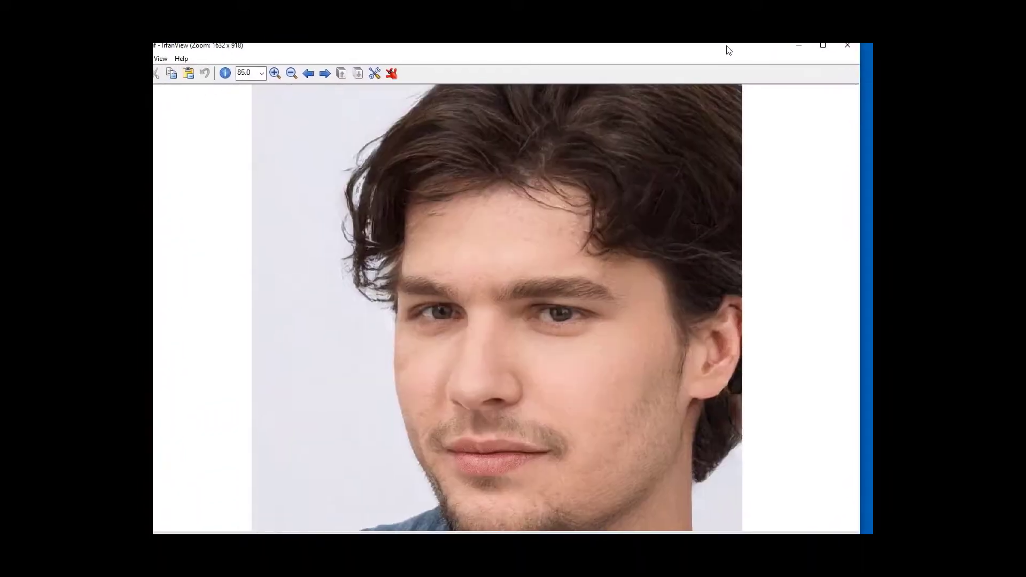